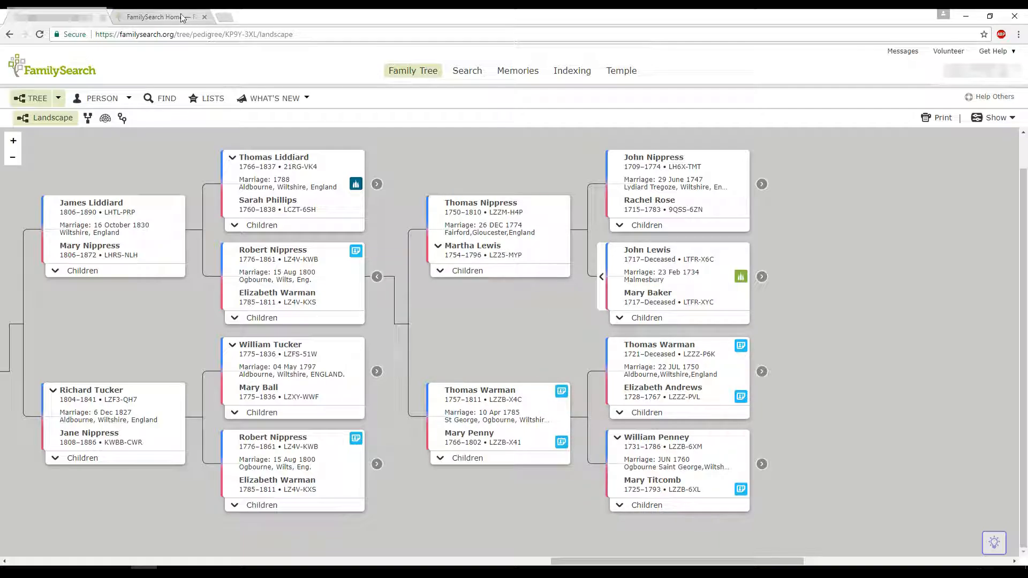
Close the extra home page and review the record hint details for the husband married 22 JUL 1750, returning to the family tree.
left_click(185, 17)
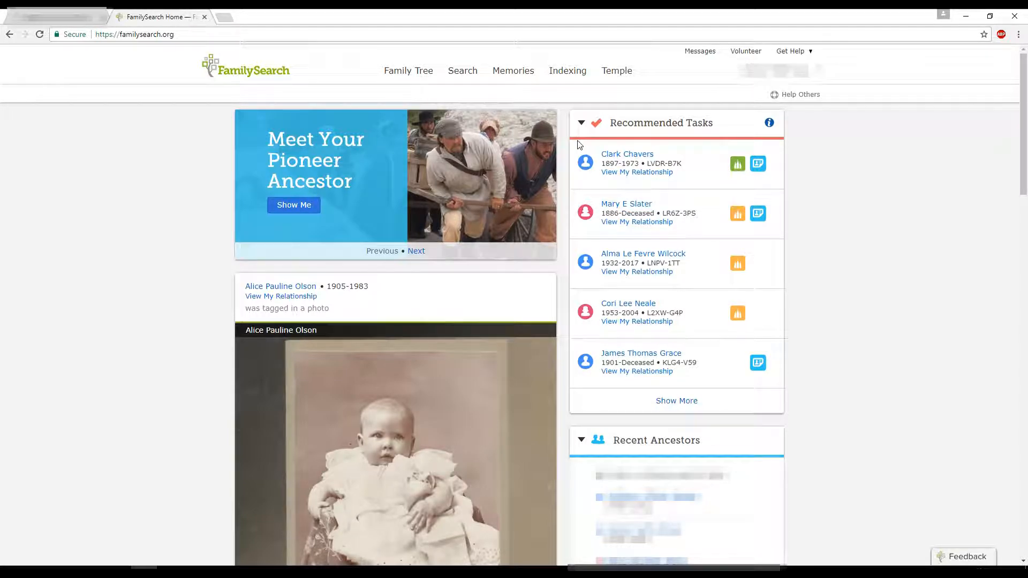
left_click(204, 17)
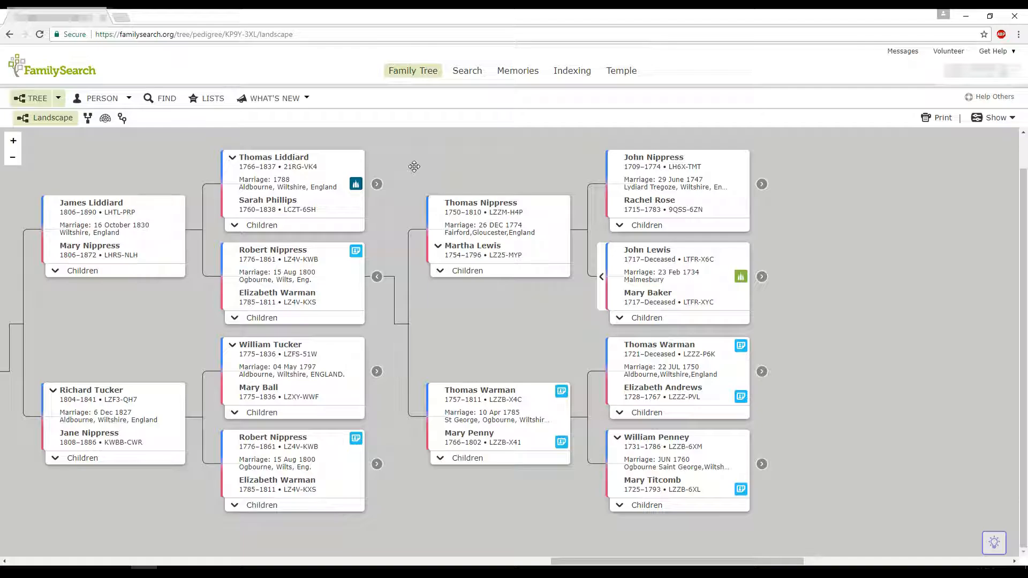
left_click(741, 347)
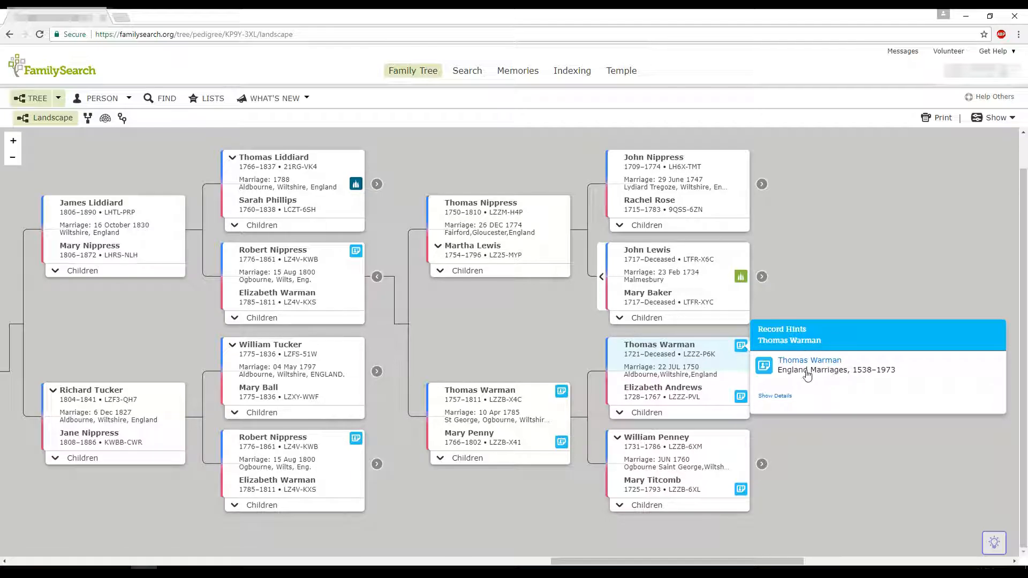
left_click(775, 396)
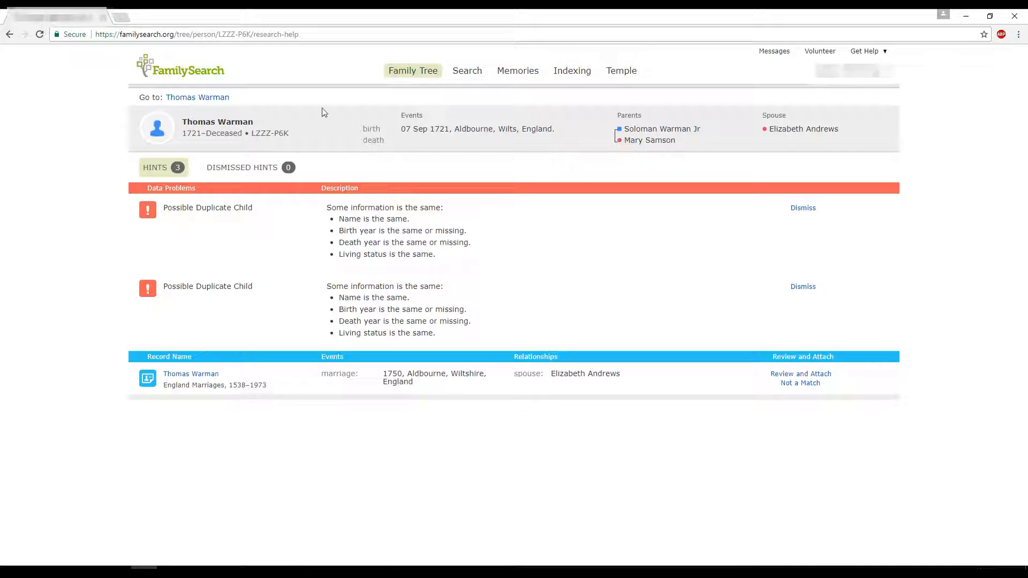
left_click(10, 35)
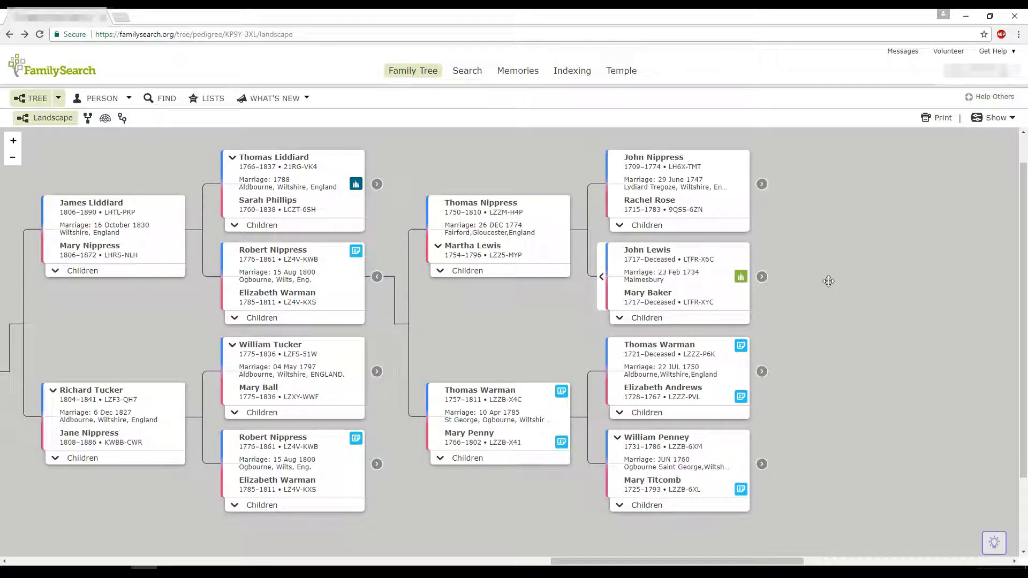
Open the same husband's person page and preview his England Marriages, 1538–1973 record hint in the source linker, closing the linker when done.
left_click(646, 357)
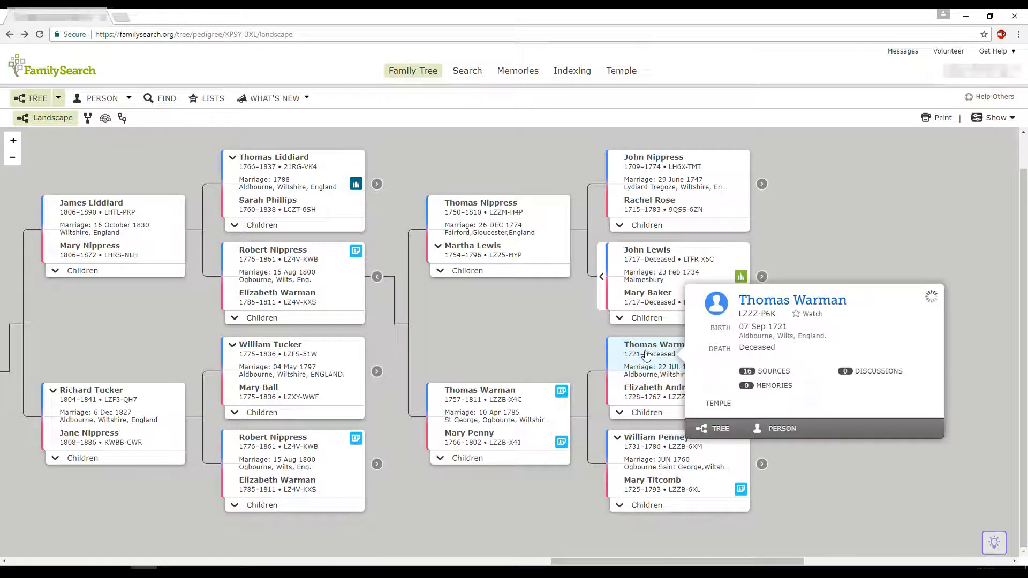
left_click(760, 303)
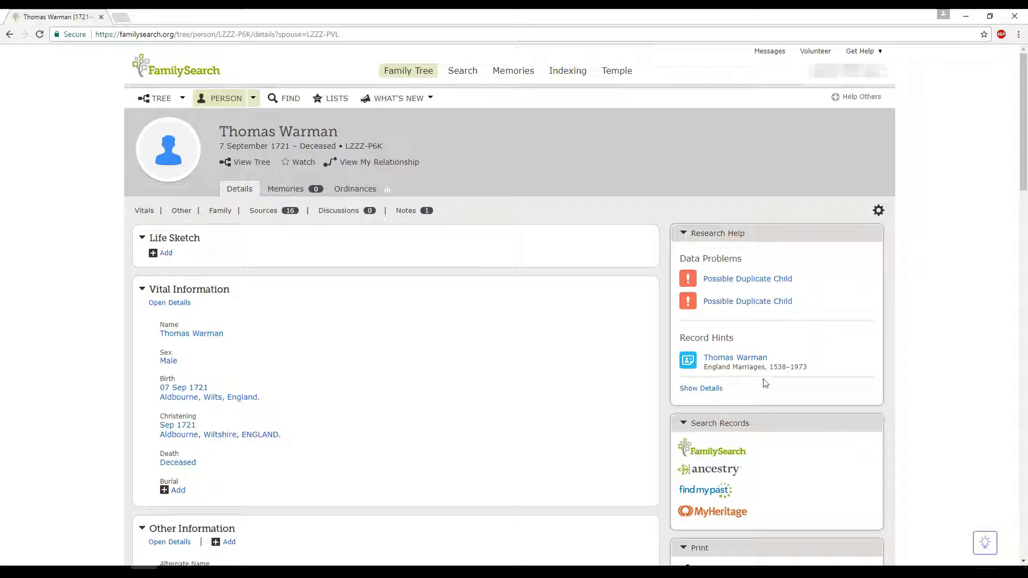
left_click(723, 361)
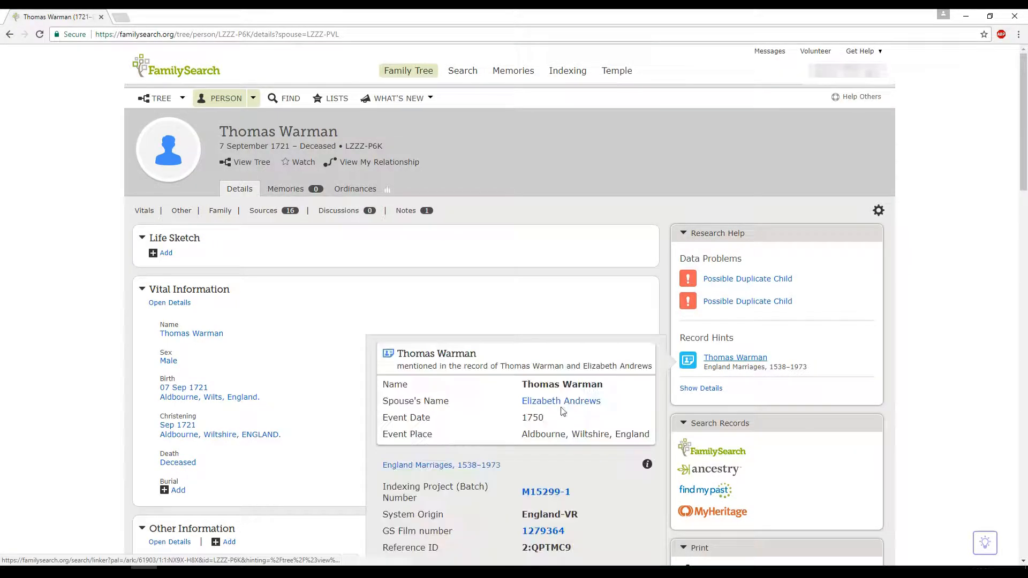
scroll(525, 464, "down", 5)
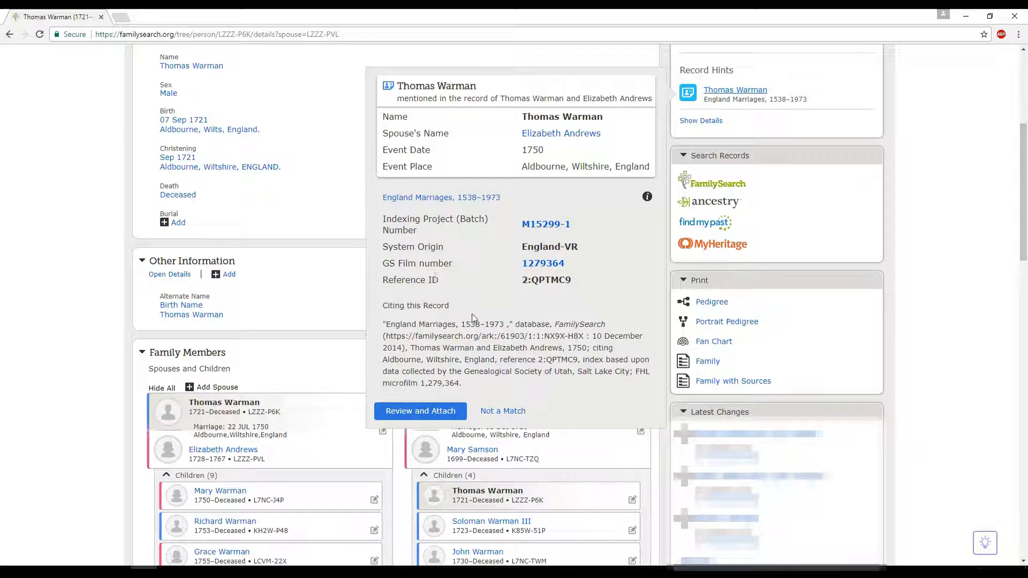
left_click(444, 415)
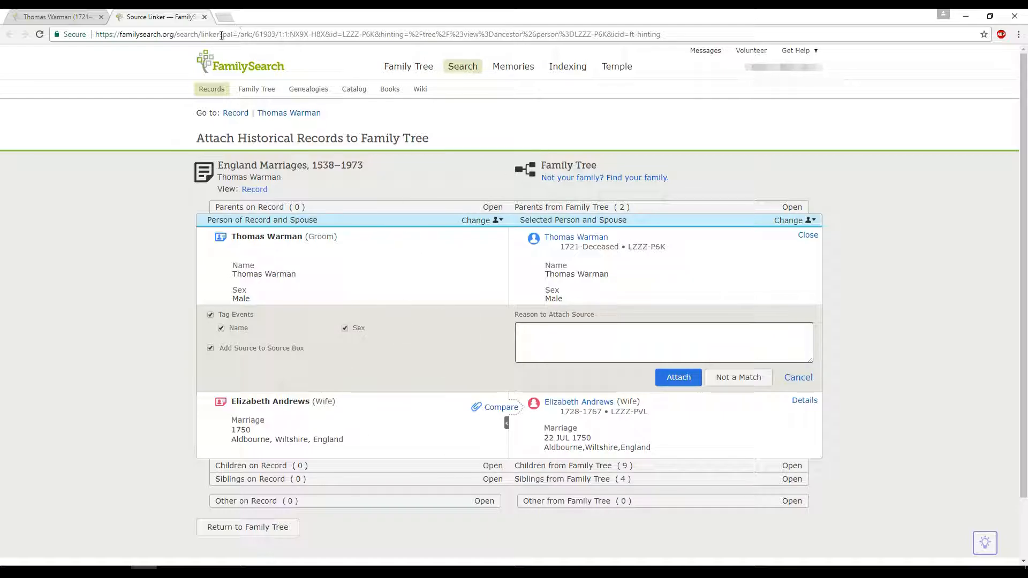
left_click(204, 18)
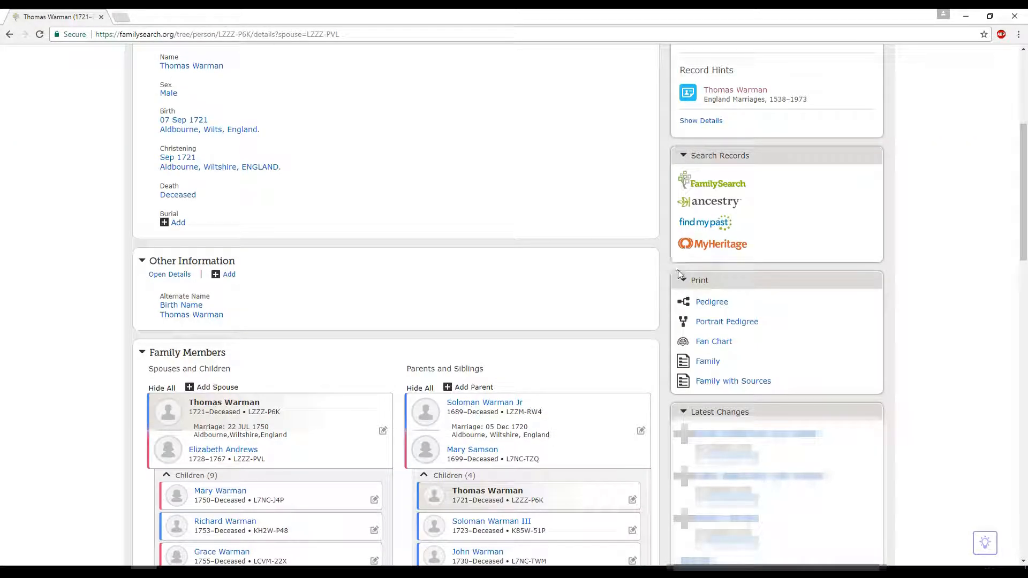
Open the husband's research hint details and bring up the England Marriages, 1538–1973 record for review and attachment.
scroll(678, 270, "up", 3)
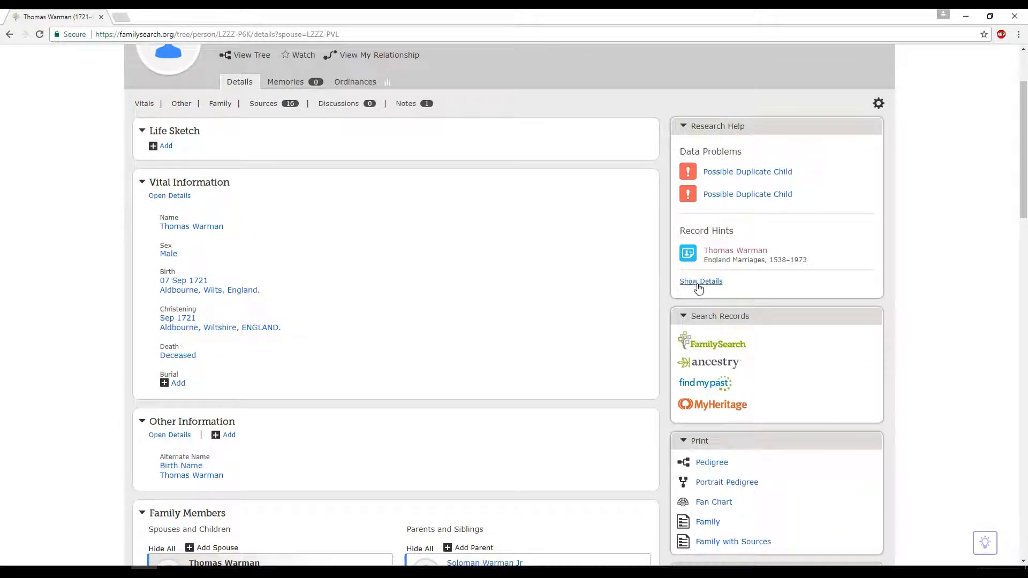
left_click(698, 287)
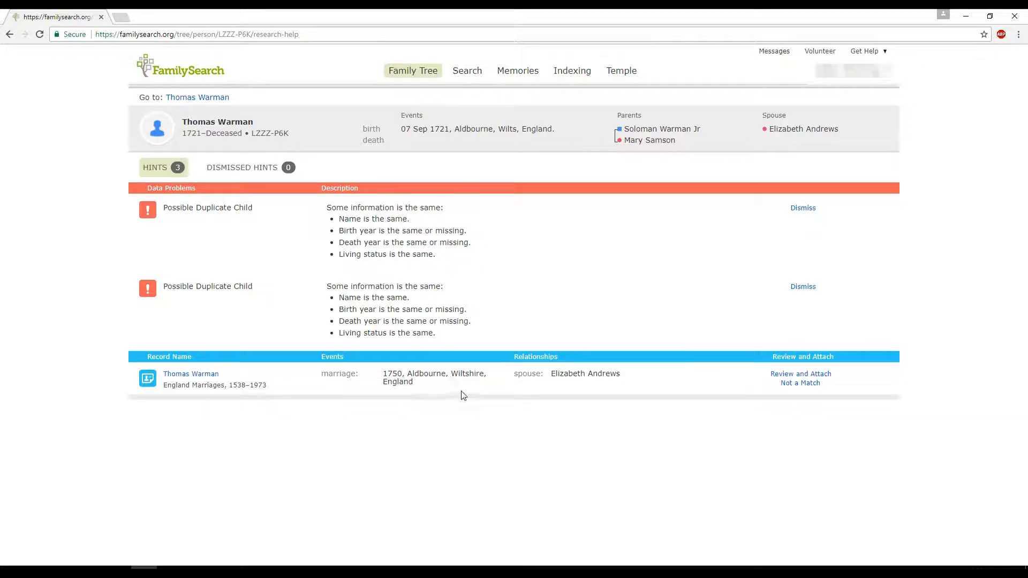
left_click(779, 375)
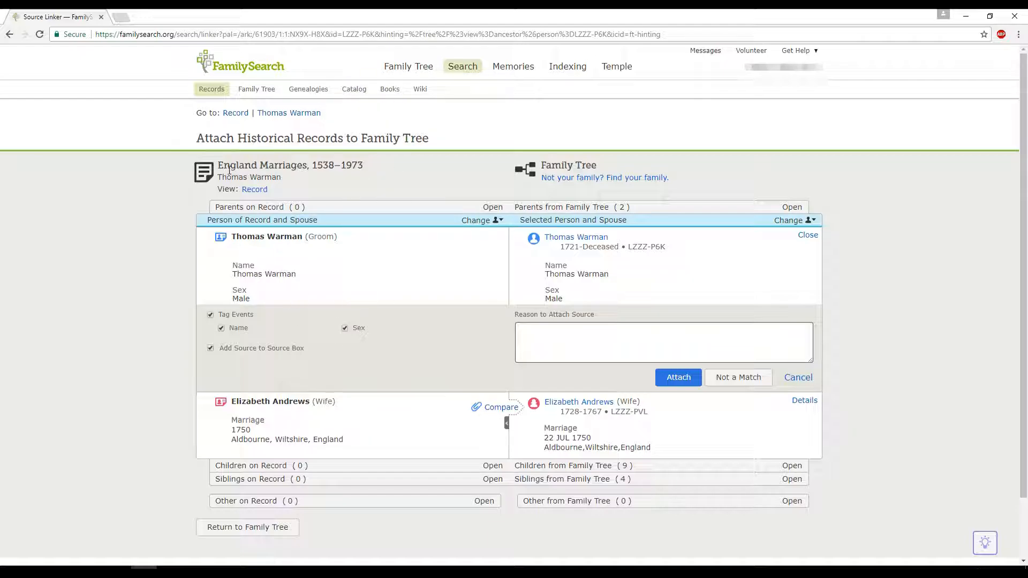
Open the wife's comparison and check the marriage date and place on the record against her Family Tree entry.
left_click_drag(229, 166, 357, 165)
left_click(336, 190)
left_click(502, 408)
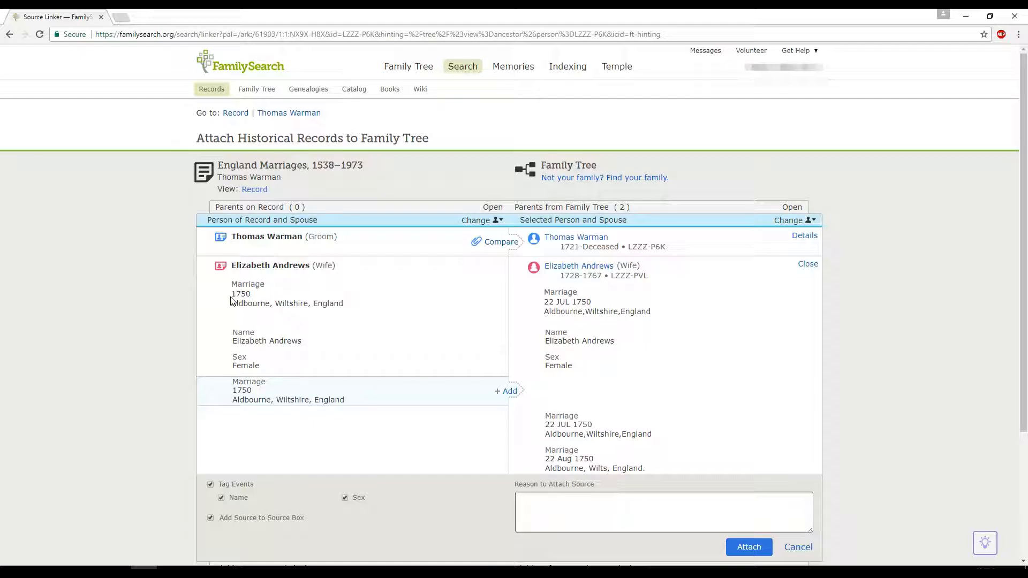
left_click_drag(232, 292, 271, 302)
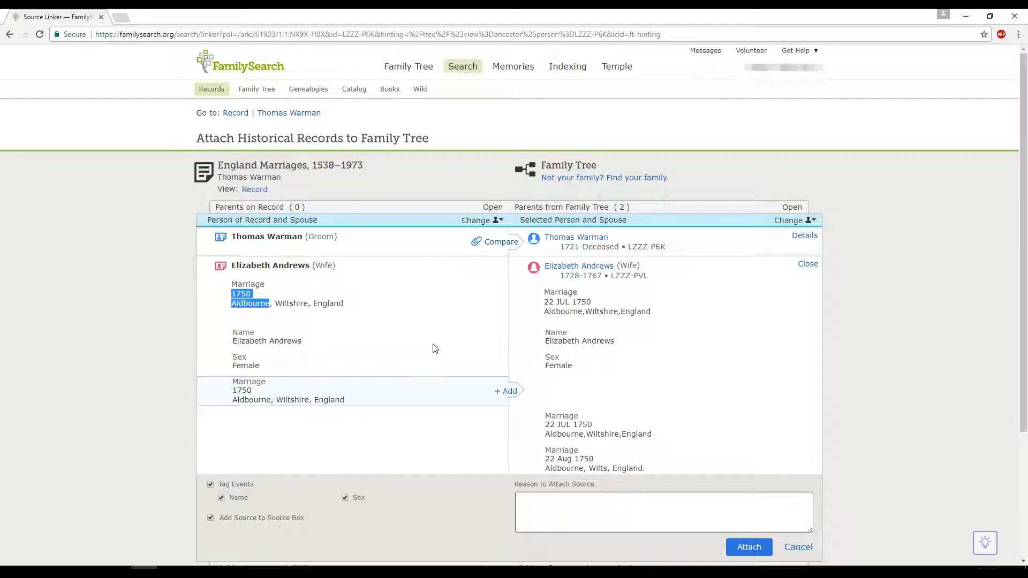
left_click_drag(544, 298, 566, 311)
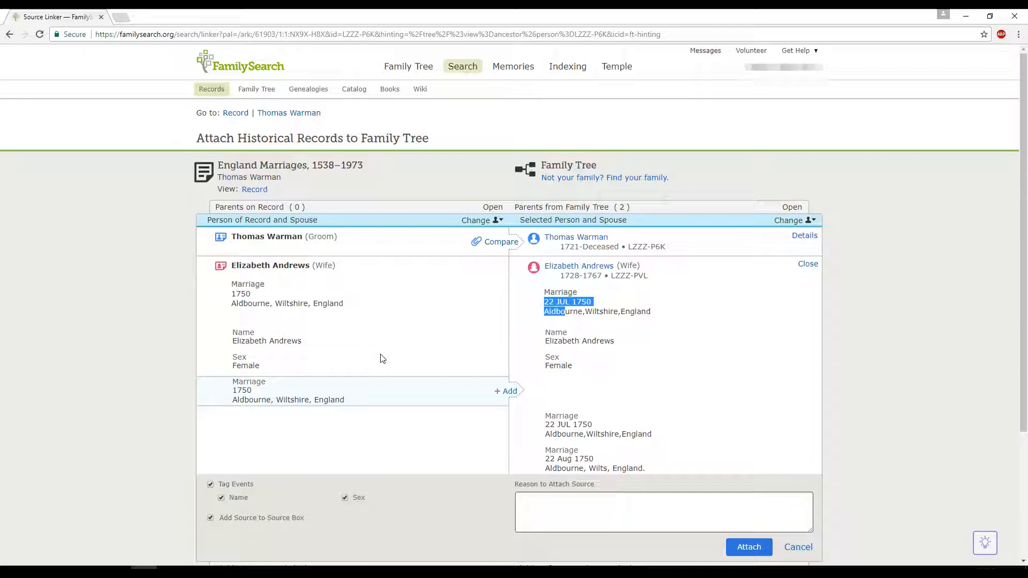
scroll(382, 358, "down", 1)
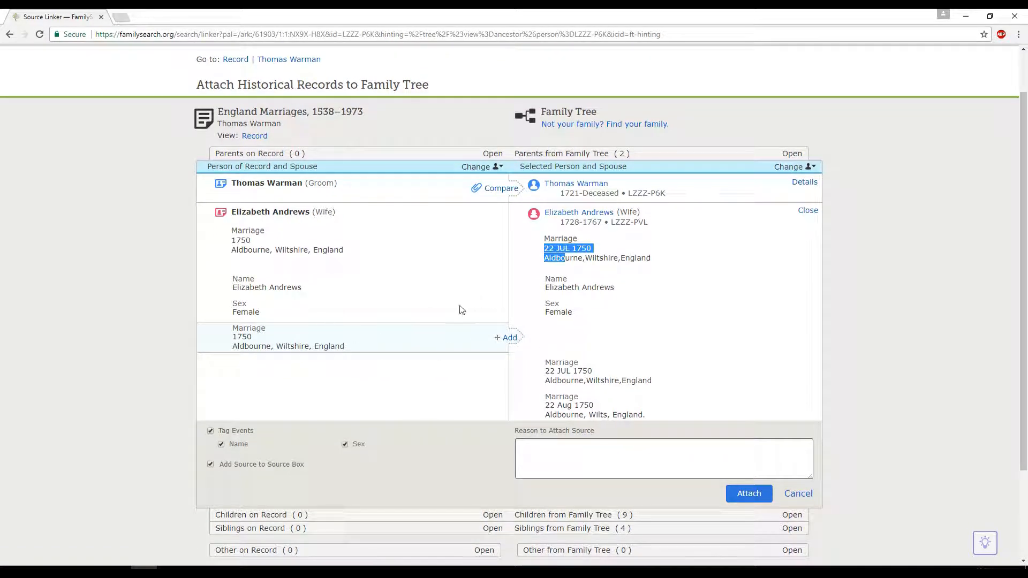
Try adding the record's 1750 Aldbourne marriage event to the wife's tree entry, and undo the addition.
left_click(509, 338)
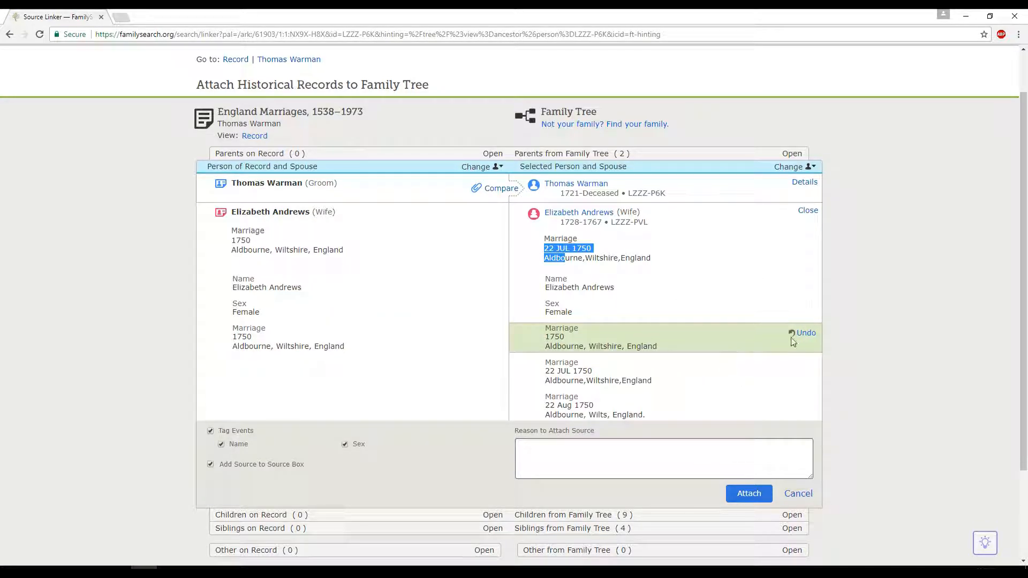
left_click(806, 334)
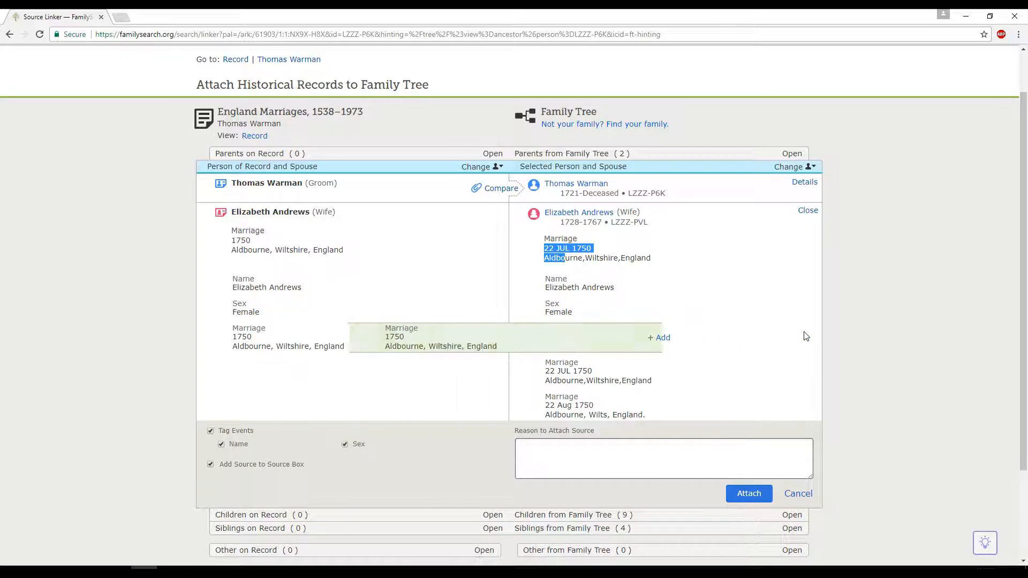
left_click(747, 338)
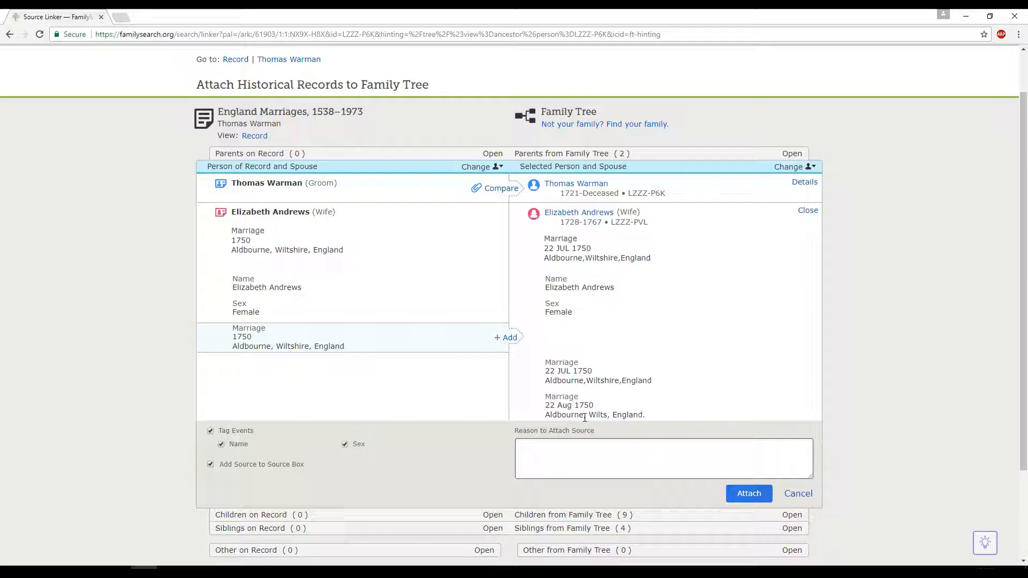
Attach the marriage record to both the wife and the husband with the reason "same info and want source to prove date of marriage.".
left_click_drag(591, 410, 571, 321)
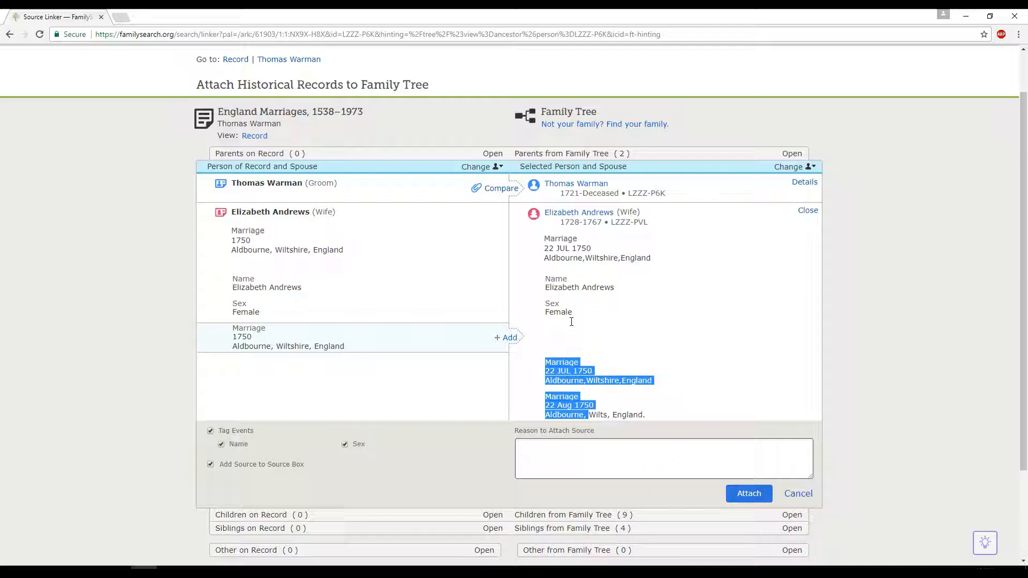
left_click(622, 358)
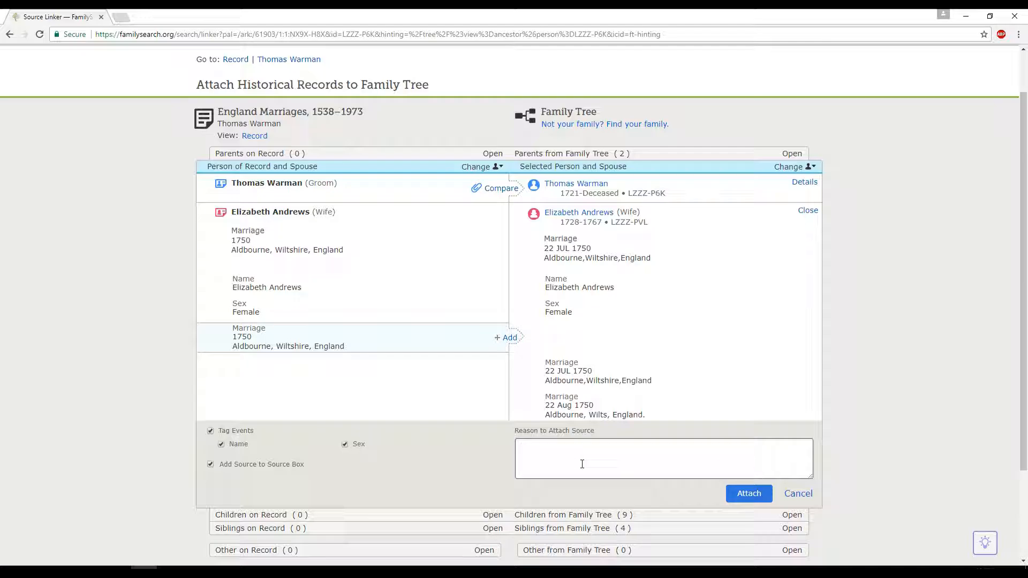
type("same info and want source to prove date of marriage.")
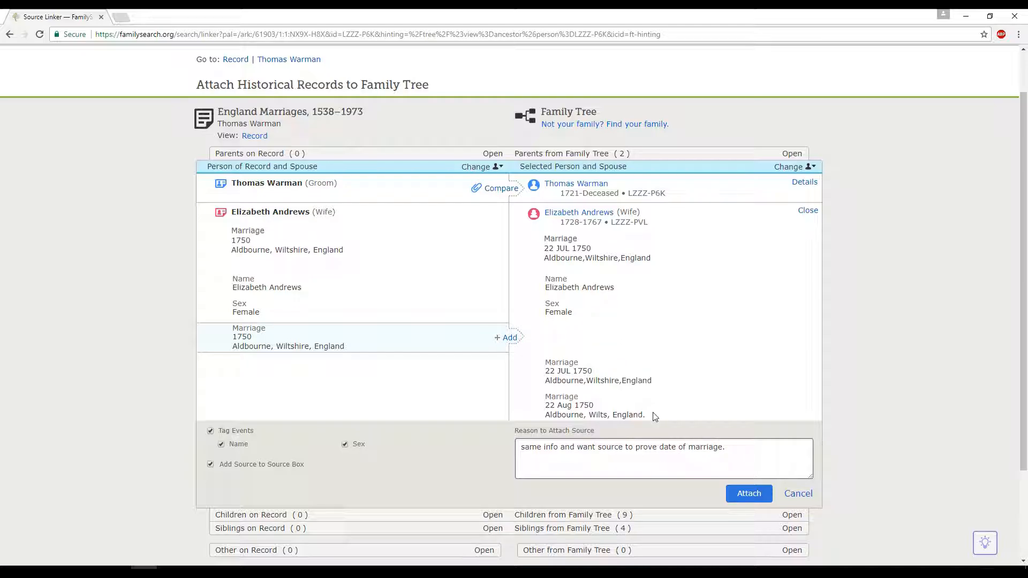
left_click(745, 501)
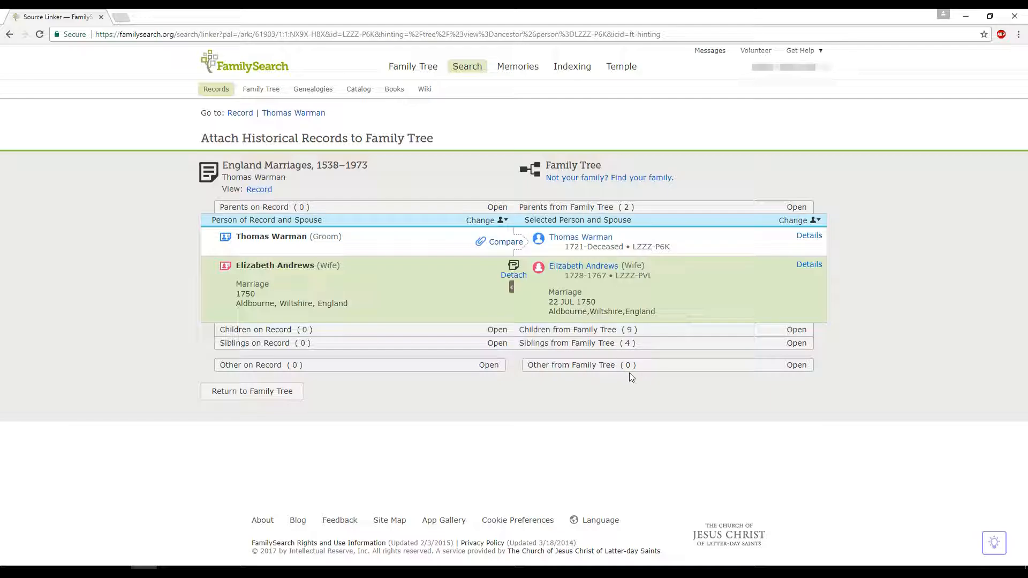
left_click(505, 242)
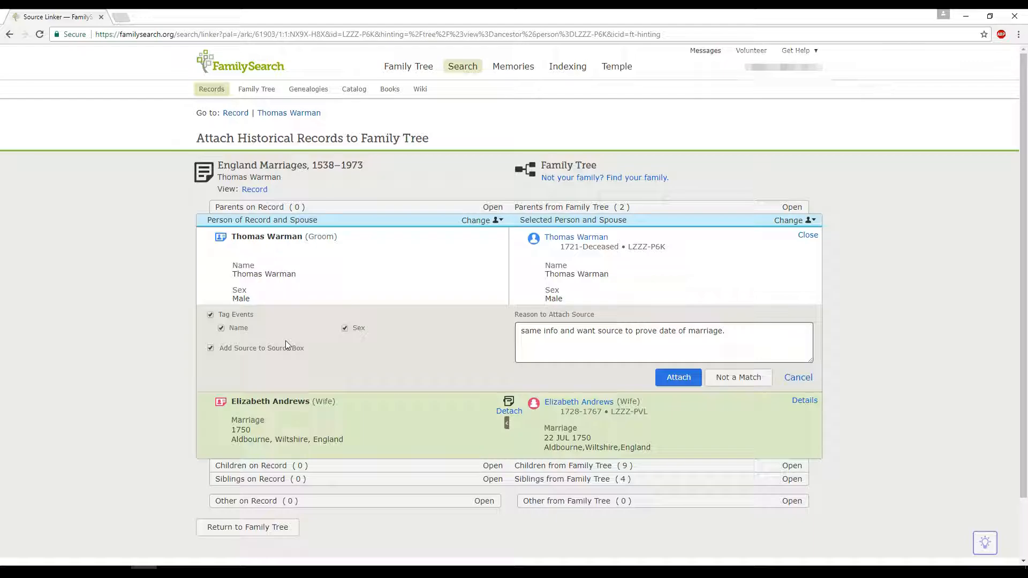
left_click(666, 382)
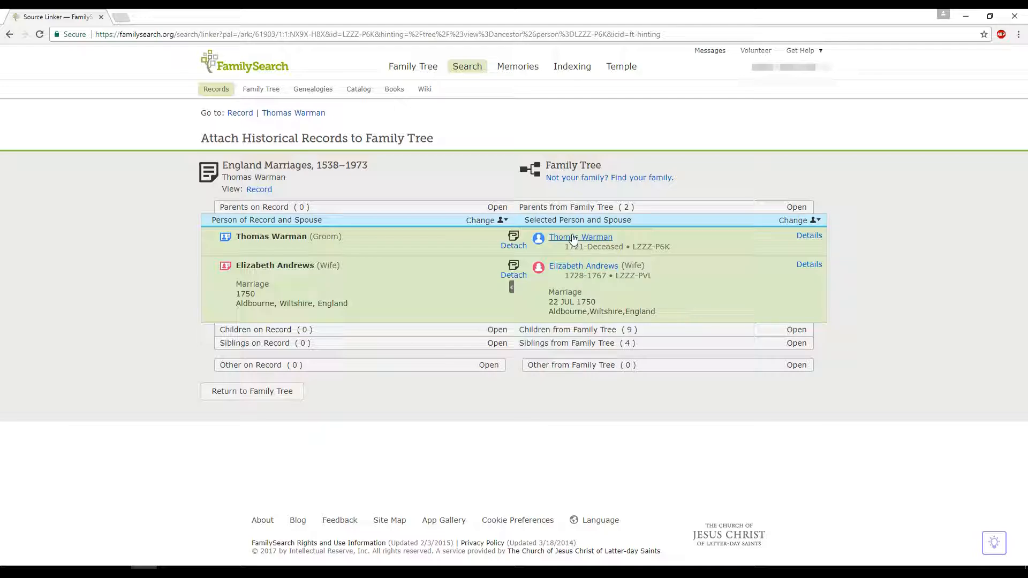
Open the husband's person page and check the England Marriages, 1538–1973 entry in his list of sources.
left_click(573, 237)
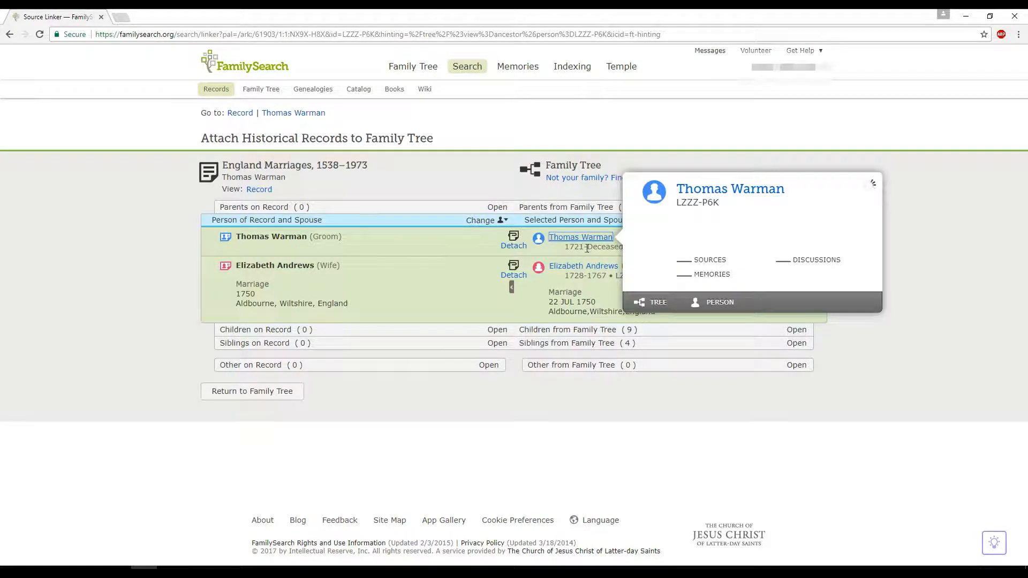
left_click(705, 190)
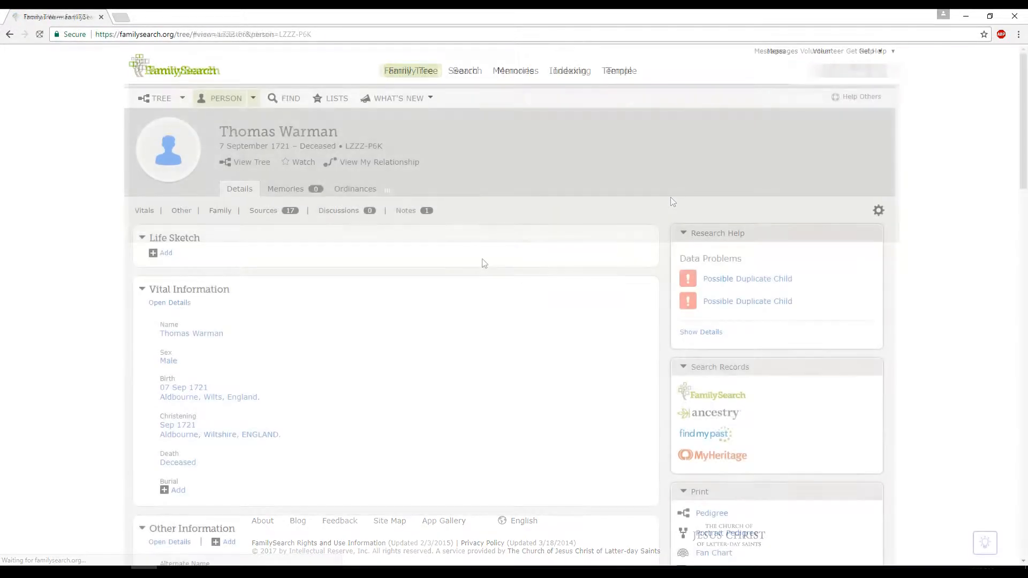
scroll(482, 262, "down", 13)
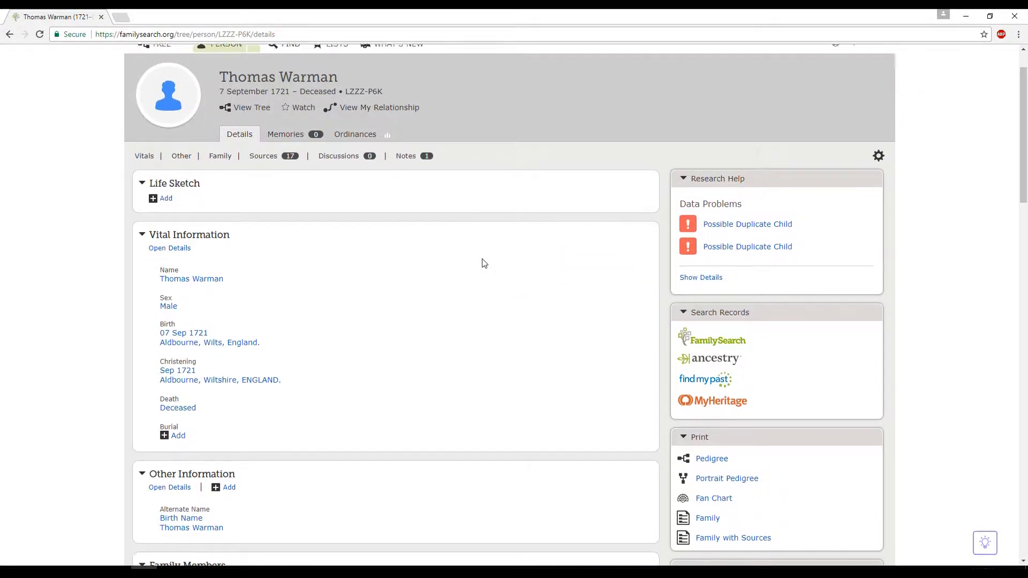
scroll(483, 263, "down", 3)
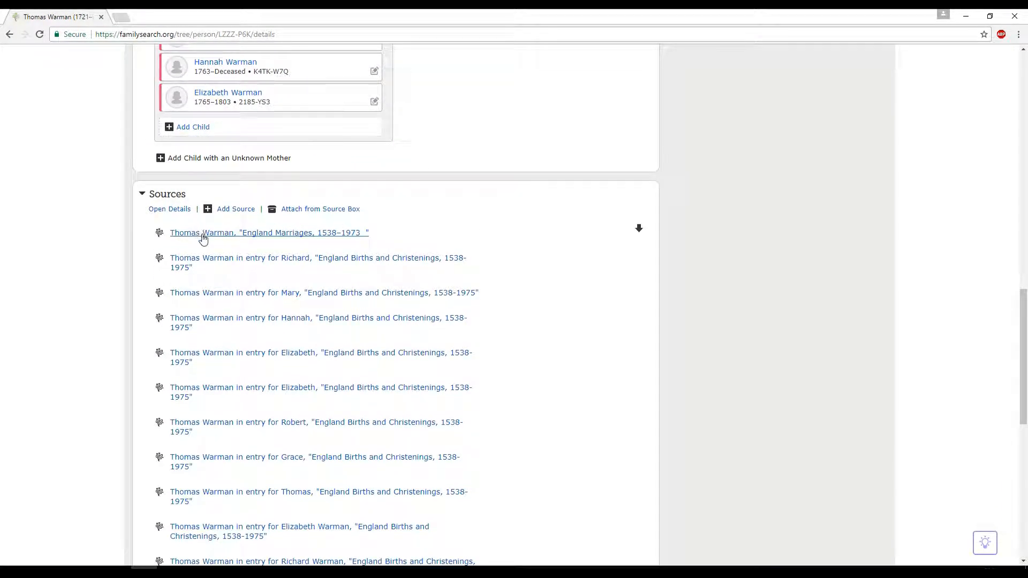
left_click(311, 241)
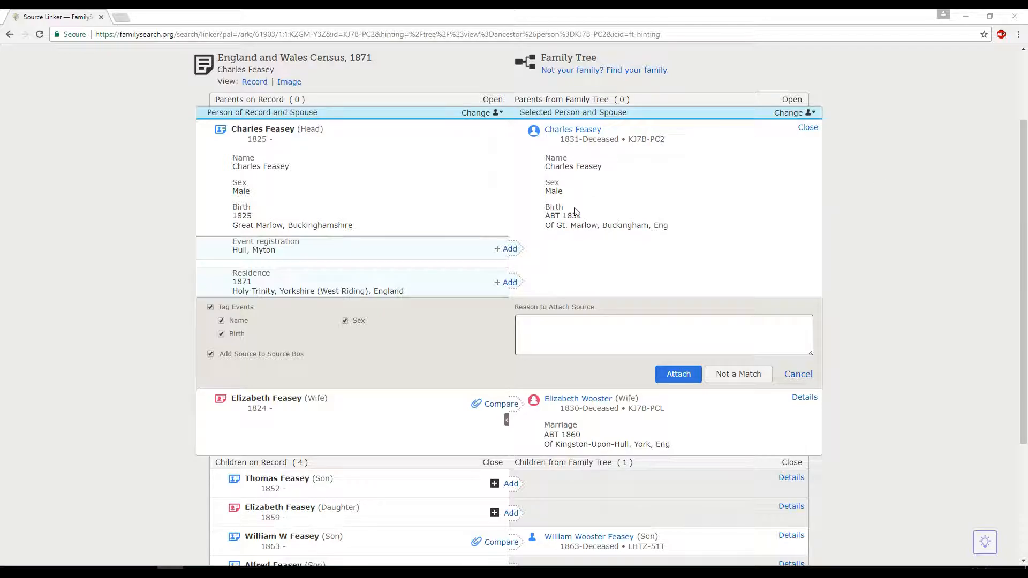
Compare the household head's details on the England and Wales Census, 1871 record with the tree, and open the wife's comparison.
left_click_drag(545, 216, 588, 217)
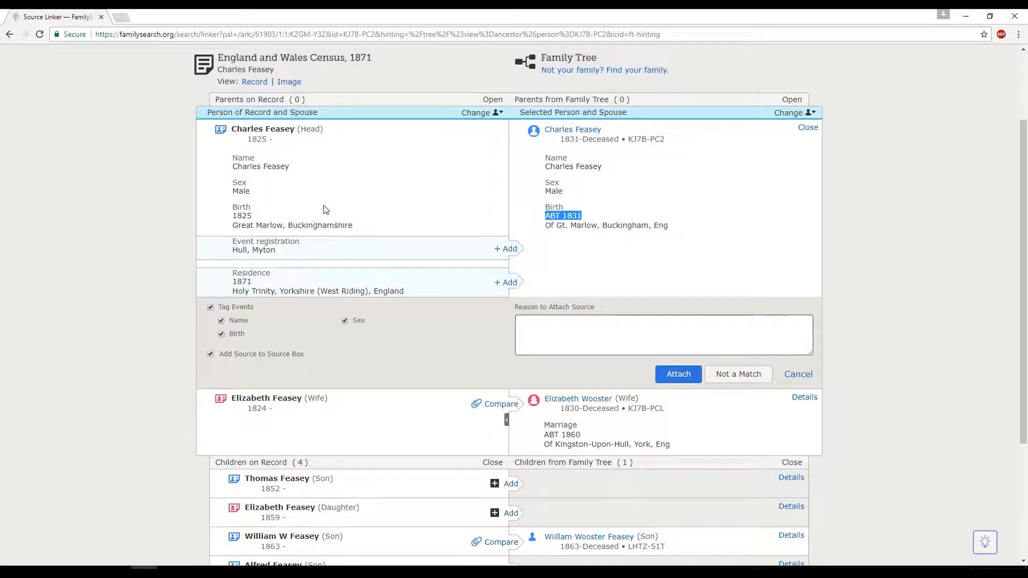
left_click_drag(278, 58, 351, 129)
scroll(350, 130, "down", 1)
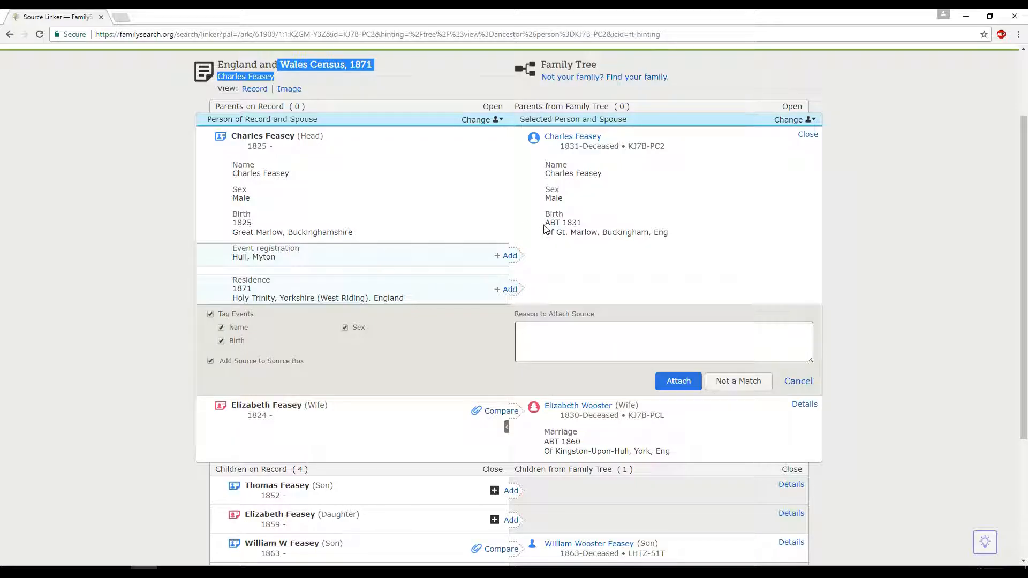
scroll(533, 268, "down", 1)
left_click(501, 357)
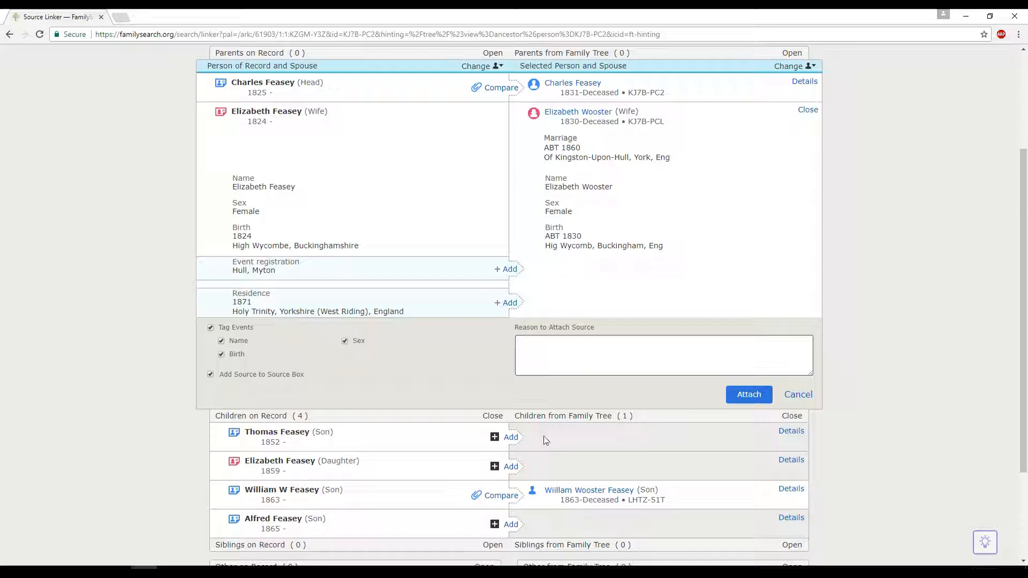
Compare the 1863-born son's details, and add the census event registration and 1871 residence to the household head's tree entry.
left_click(497, 496)
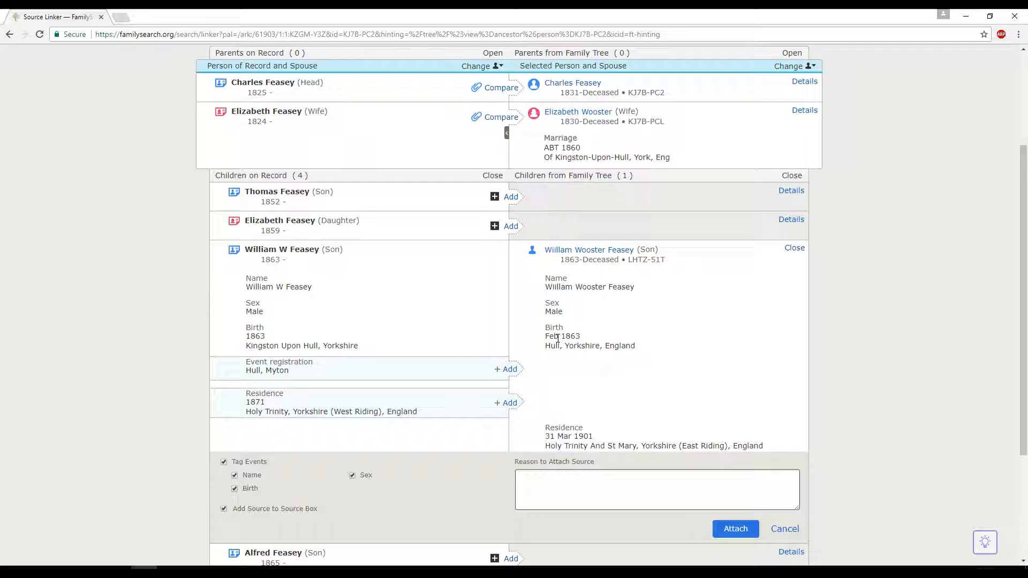
scroll(530, 241, "up", 1)
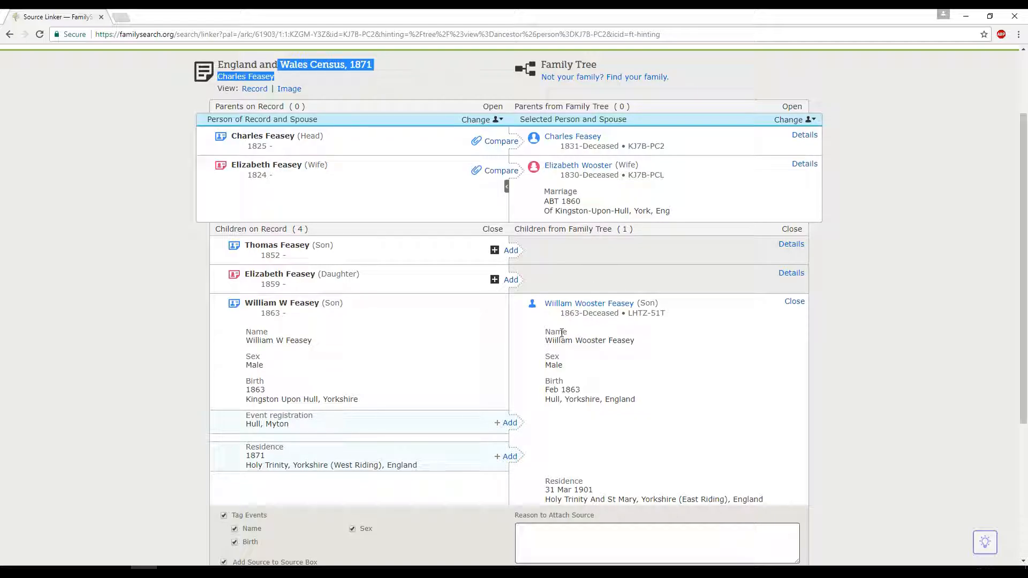
left_click(504, 142)
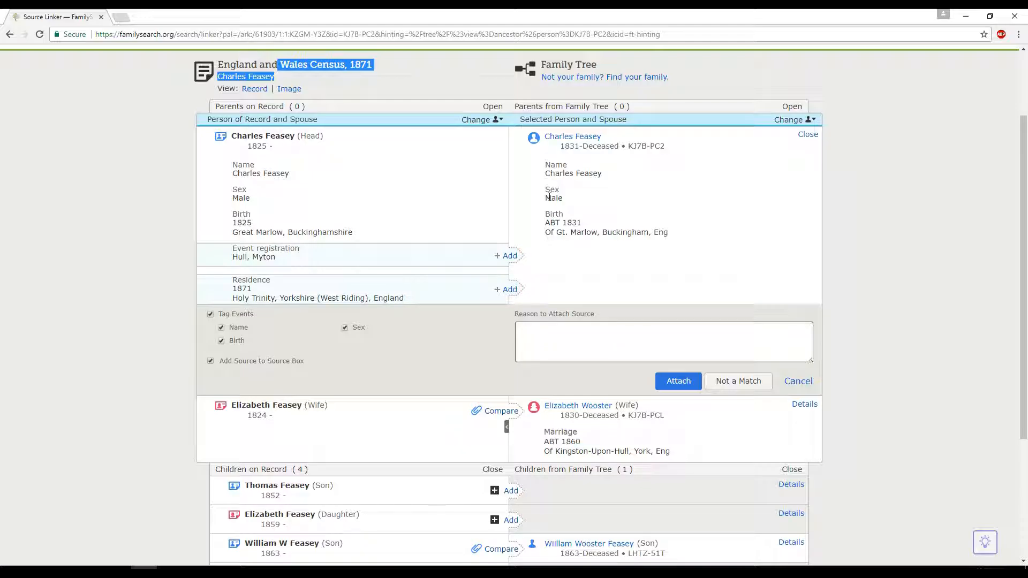
left_click(510, 256)
left_click(507, 289)
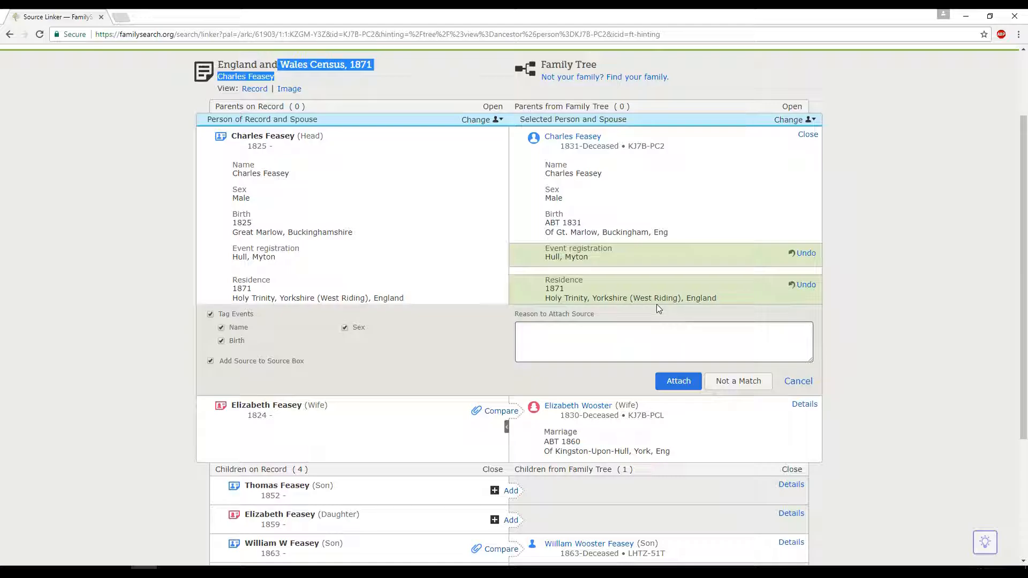
Attach the census record to the head with the reason "similar info and also proof of birthday and place and residence later in life".
left_click(612, 344)
type("similar info and also proof of birthday and place")
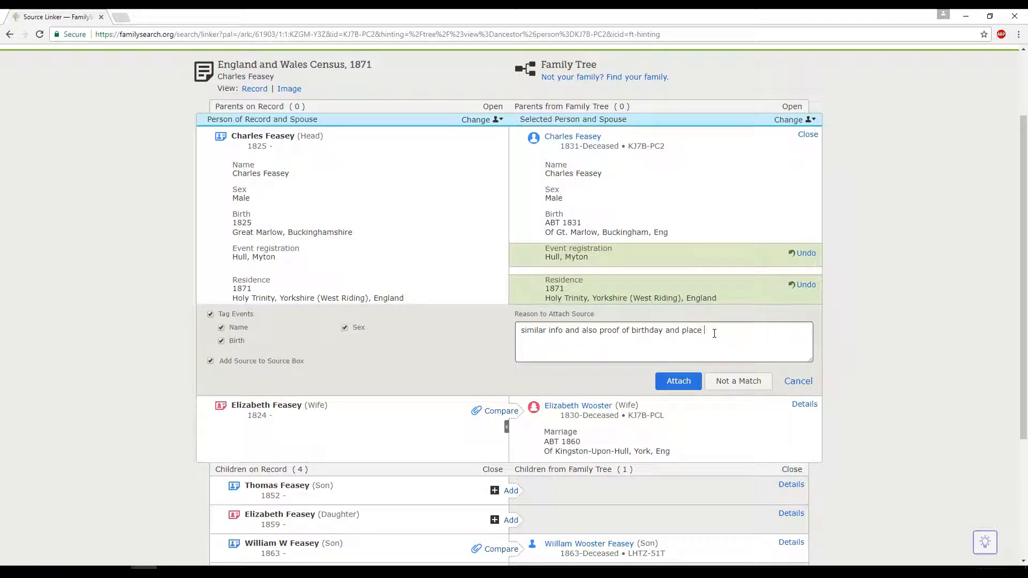
type("and residenc e later in life")
left_click(677, 382)
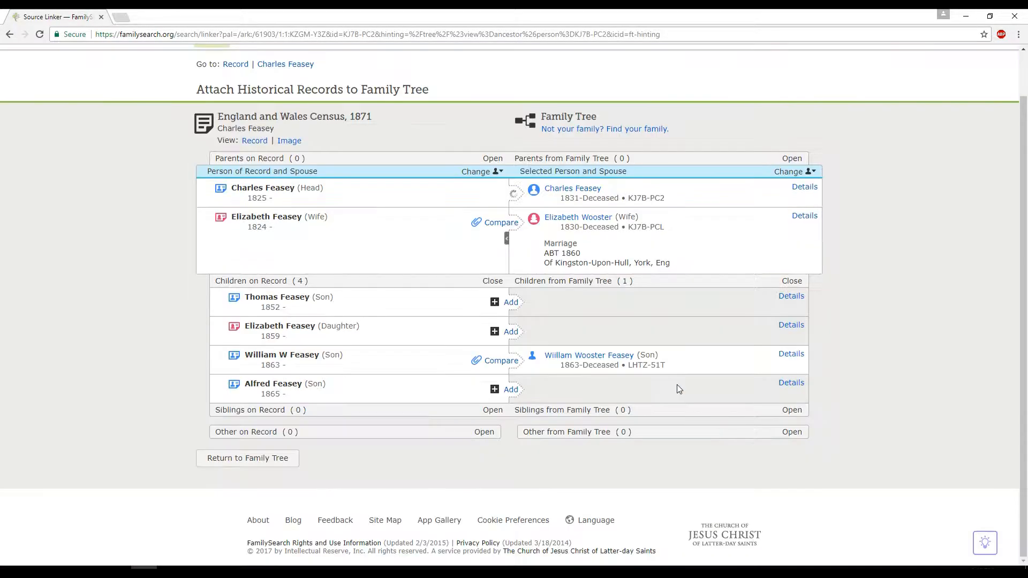
Add the event registration and 1871 residence to the wife's tree entry, and attach the census record with the same reason.
left_click(501, 223)
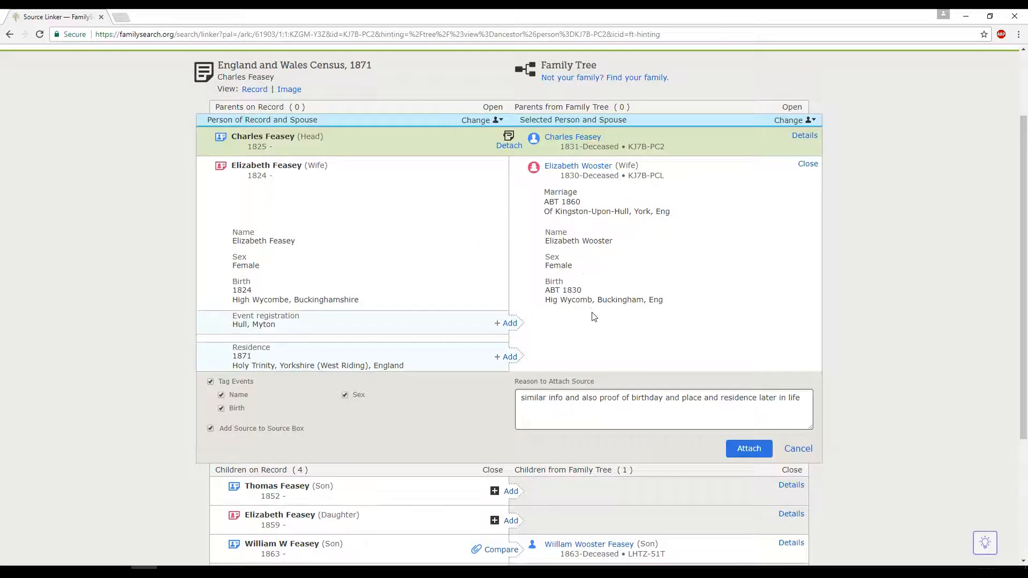
left_click(508, 323)
left_click(510, 355)
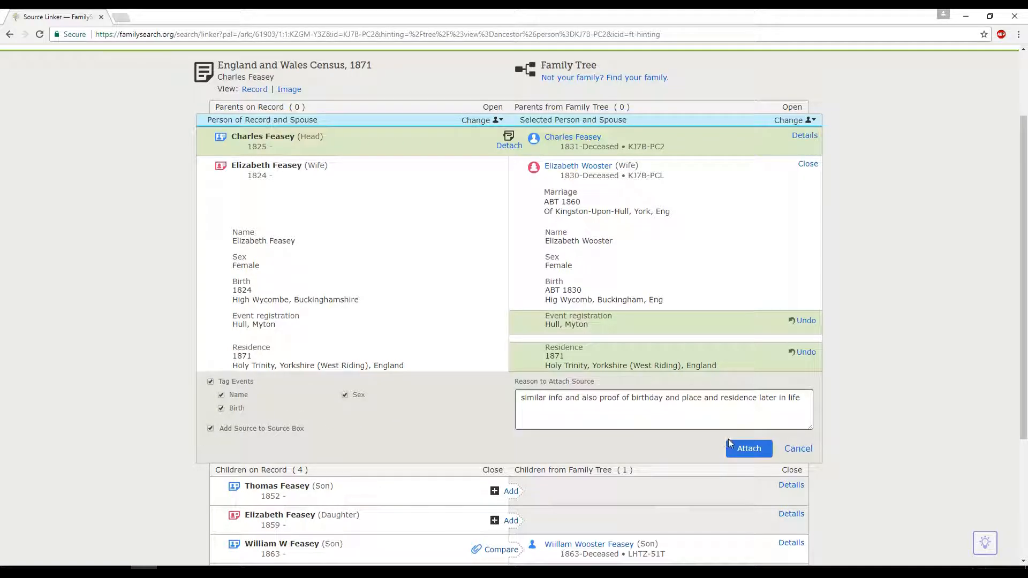
left_click(744, 451)
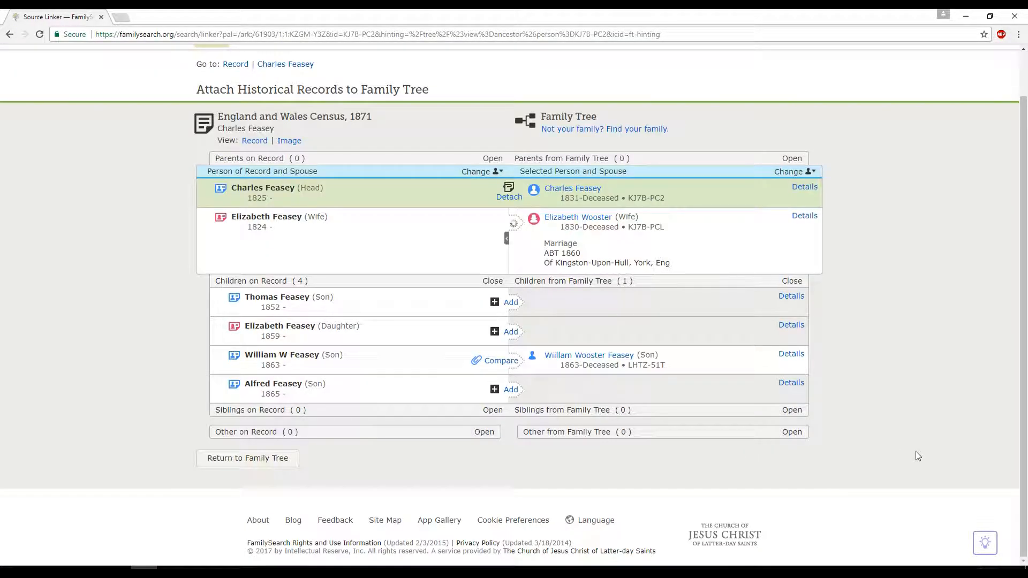
Add the event registration and 1871 residence to the 1863-born son's tree entry, and attach the census record to him.
left_click(501, 361)
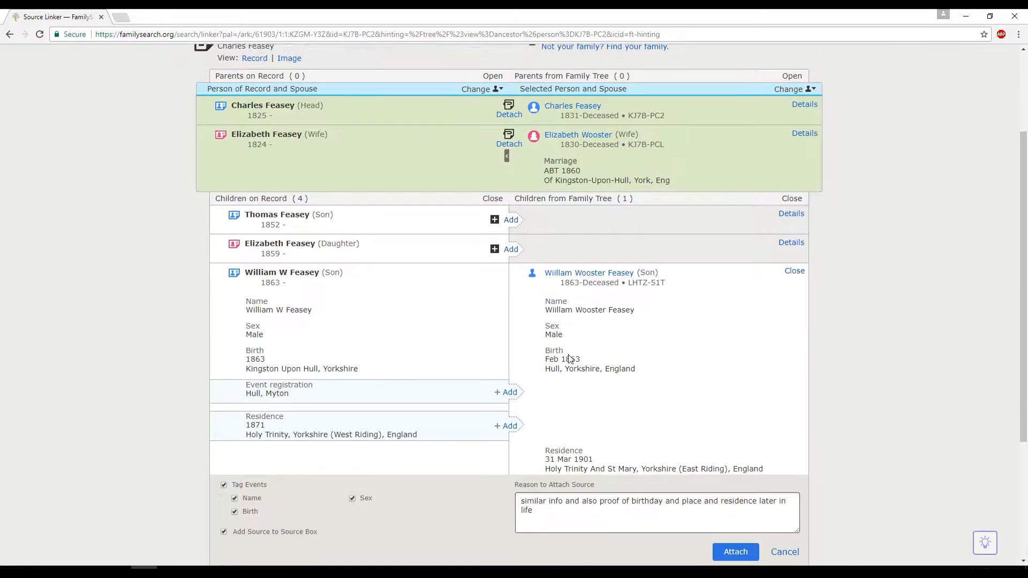
left_click(508, 369)
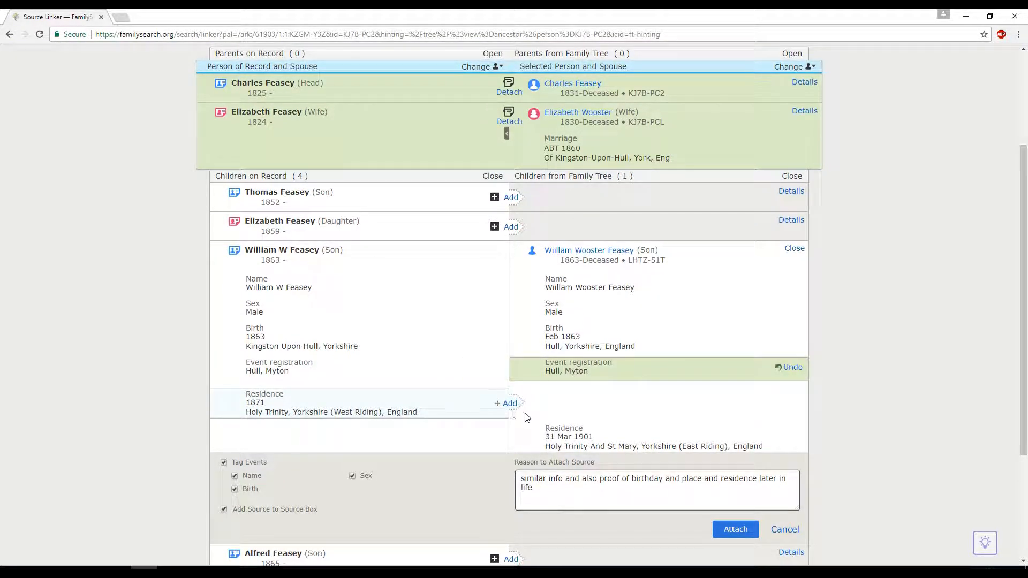
left_click(508, 403)
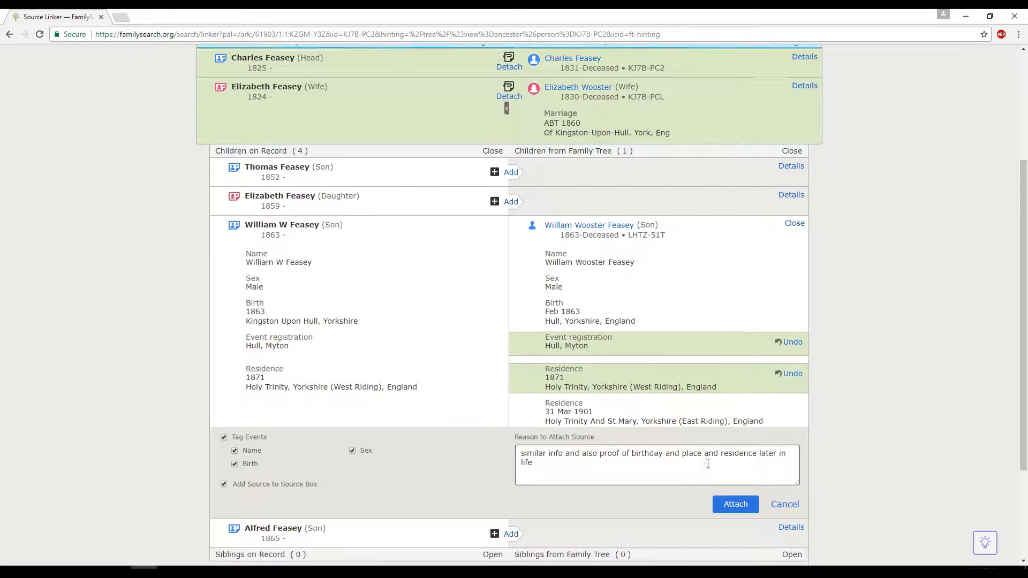
left_click(735, 476)
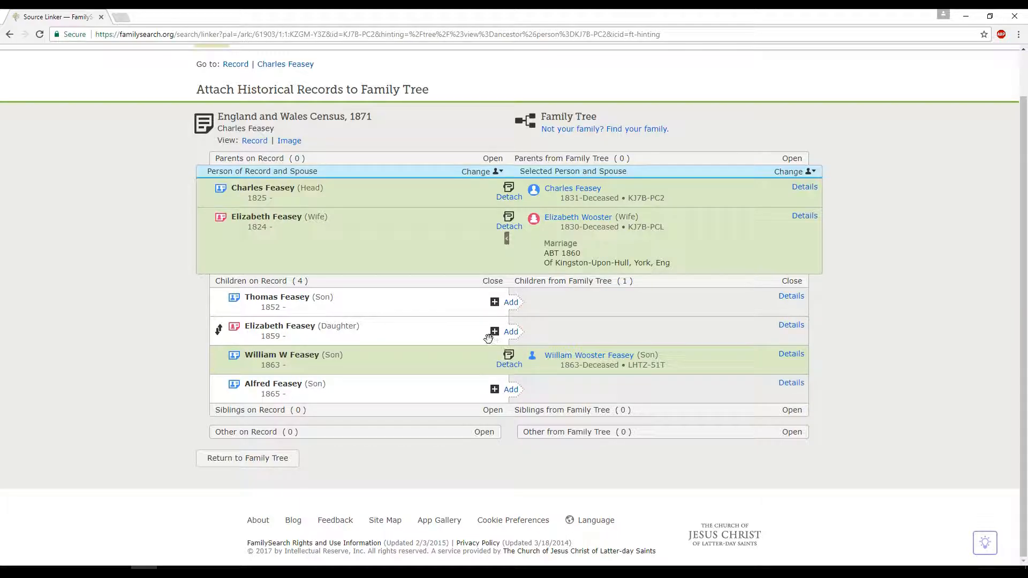
Review the suggested family tree matches for the 1859-born daughter on the census, checking their births, parents and spouses.
left_click_drag(444, 339, 428, 314)
left_click_drag(380, 331, 558, 313)
left_click_drag(332, 340, 659, 390)
left_click_drag(296, 379, 292, 341)
left_click(510, 333)
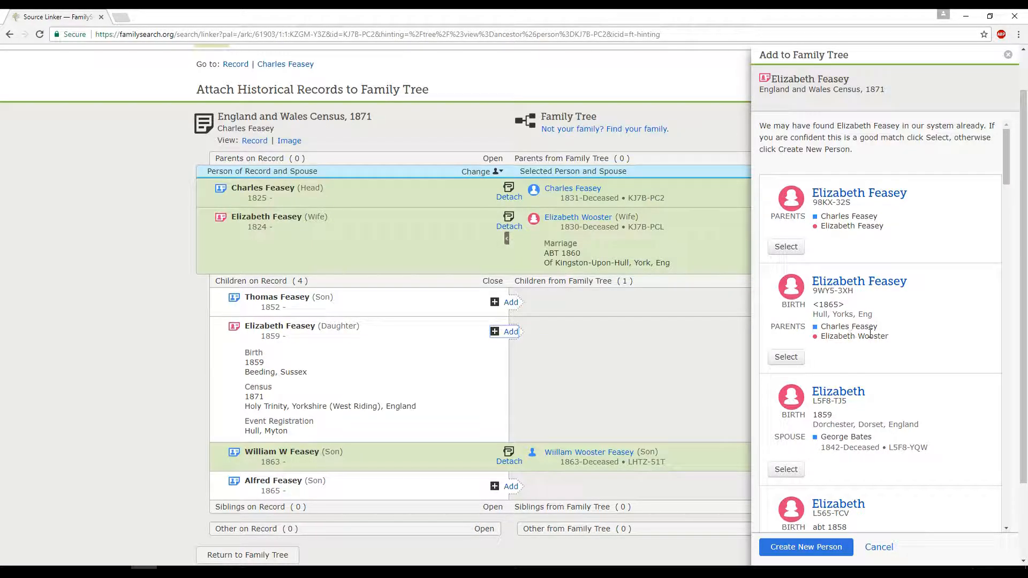
left_click_drag(828, 340, 887, 337)
scroll(866, 375, "down", 3)
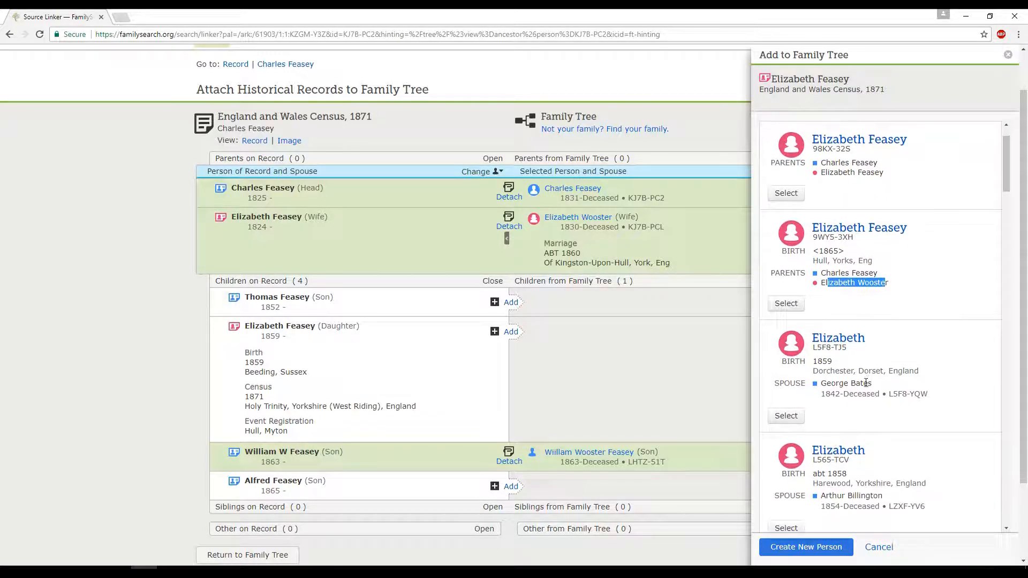
scroll(861, 399, "down", 4)
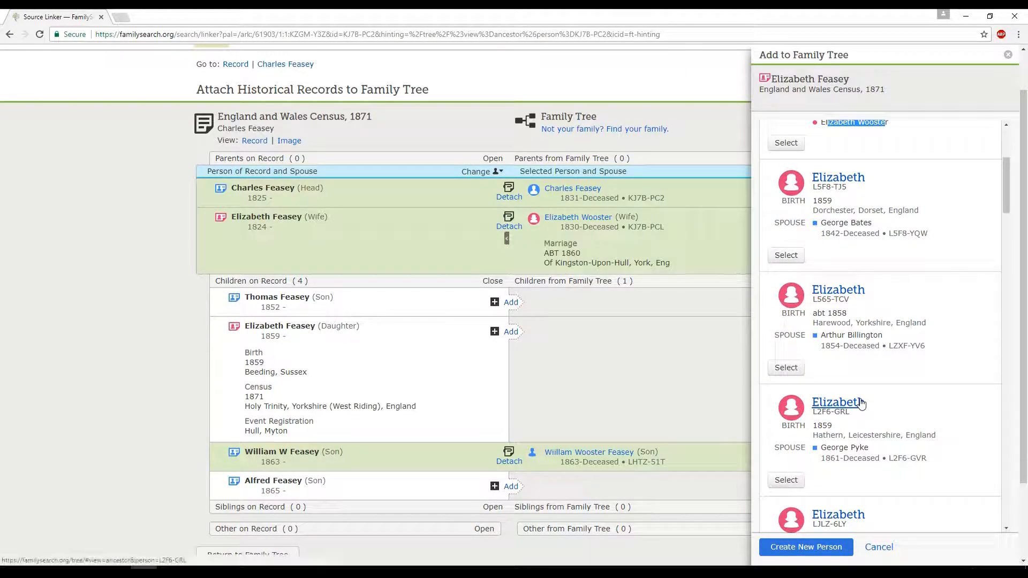
scroll(863, 407, "up", 7)
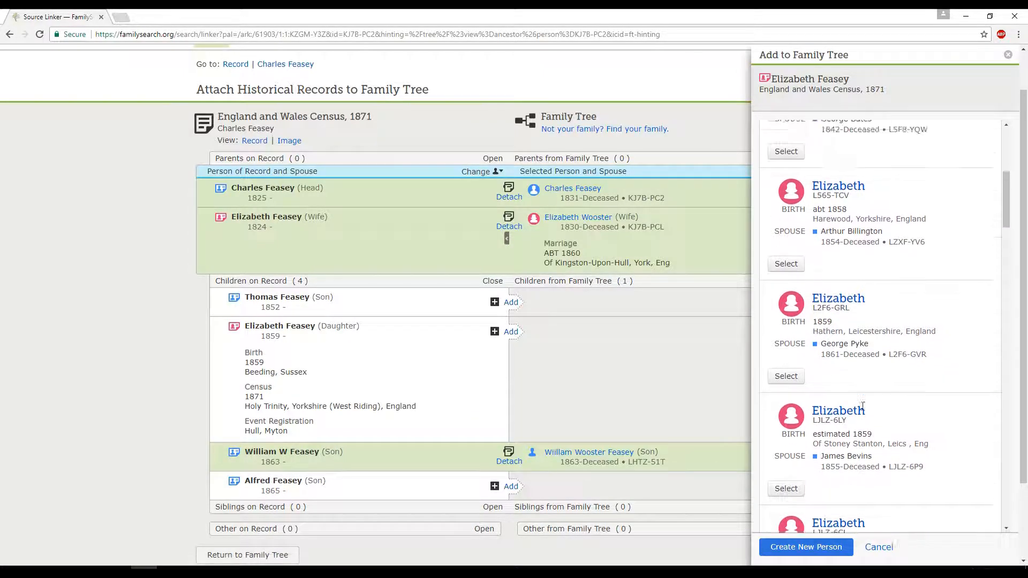
left_click(783, 550)
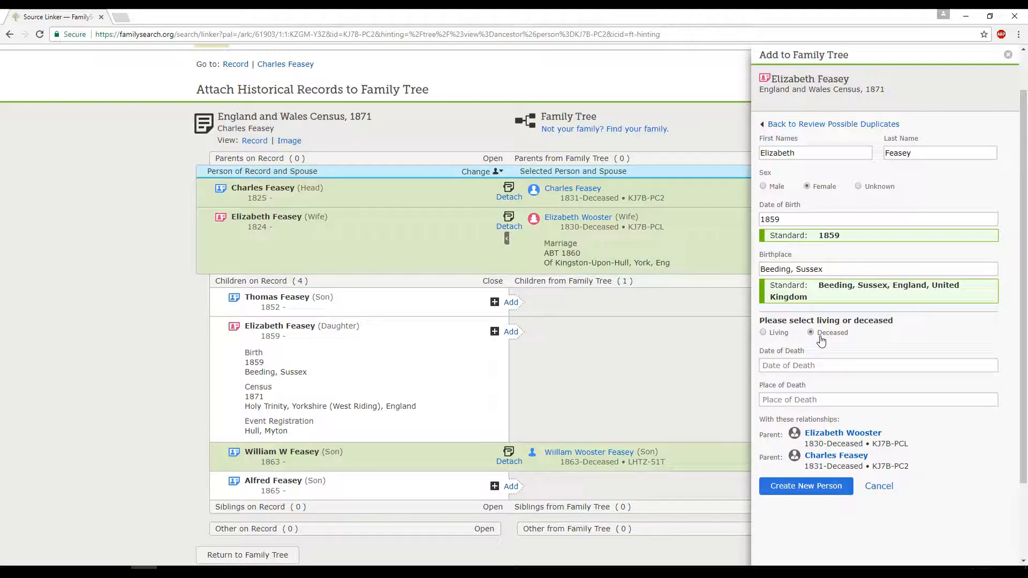
left_click_drag(788, 220, 757, 223)
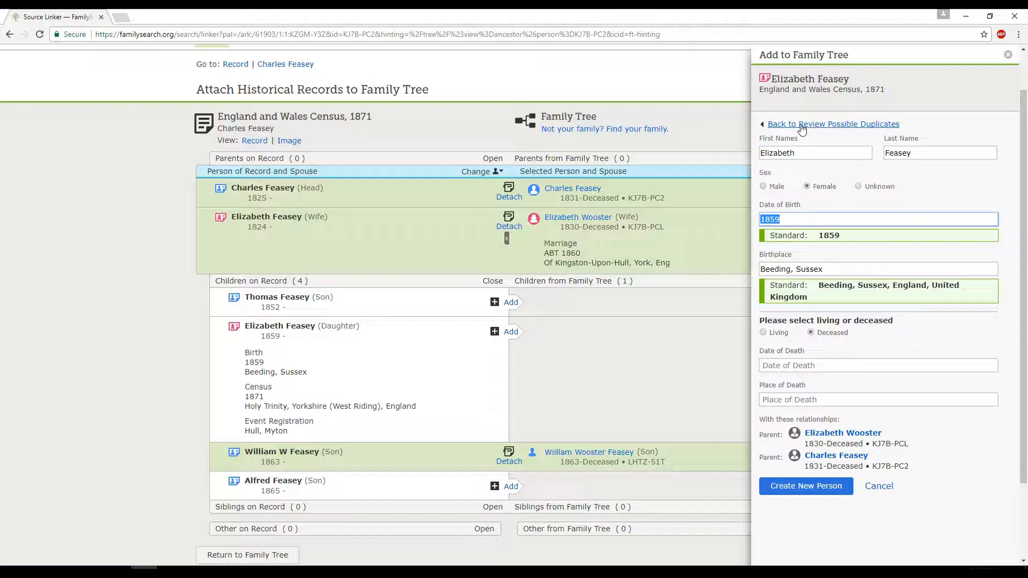
left_click(848, 125)
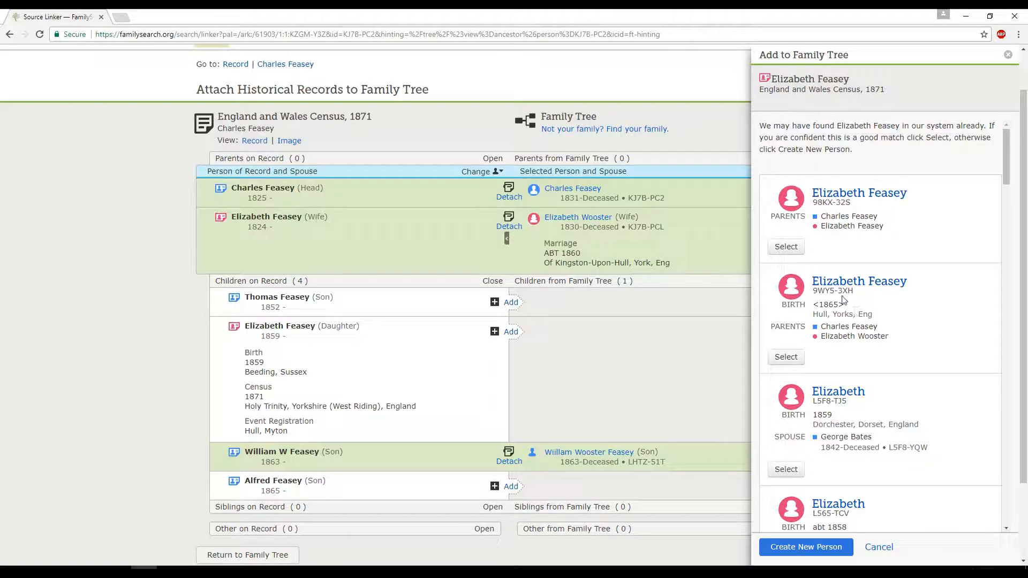
Check the suggested daughter with the <1865> birth in Hull and the same parents, and select her as the match.
left_click_drag(818, 314, 844, 304)
left_click_drag(880, 336, 818, 305)
left_click(783, 364)
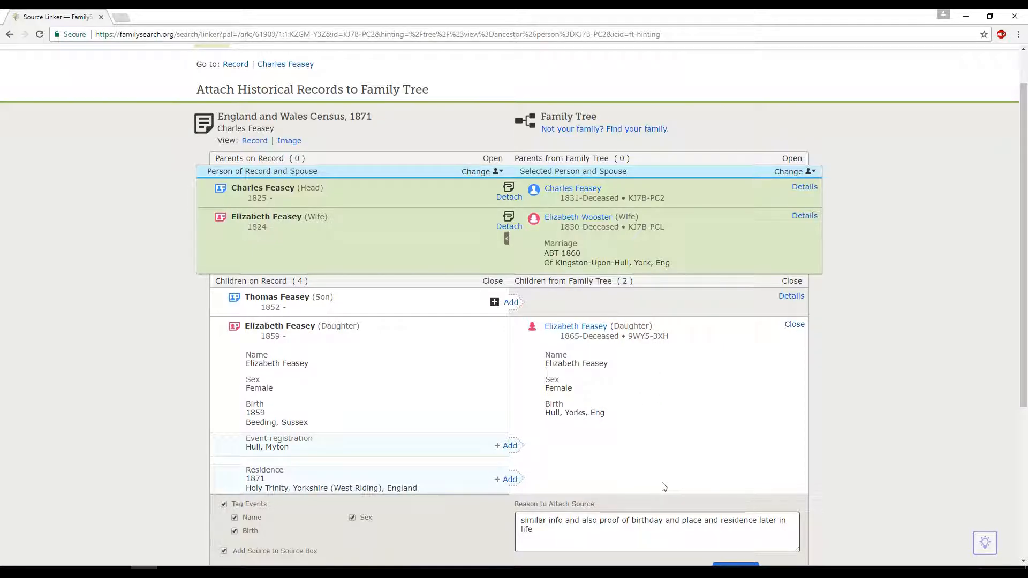
Add the event registration and 1871 residence to the daughter's tree entry, and attach the census record to her.
scroll(663, 487, "down", 2)
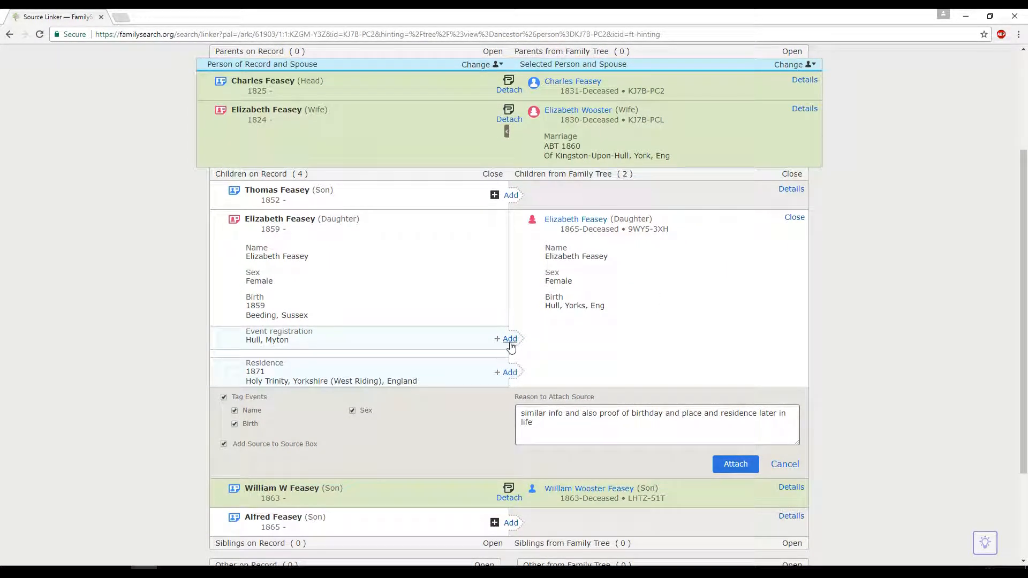
left_click(510, 340)
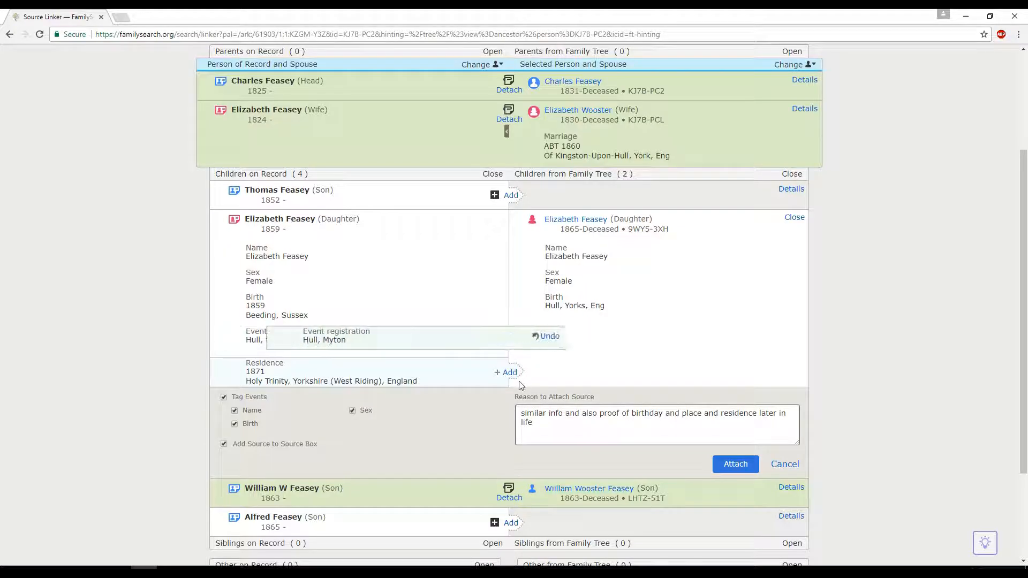
left_click(509, 373)
left_click(735, 464)
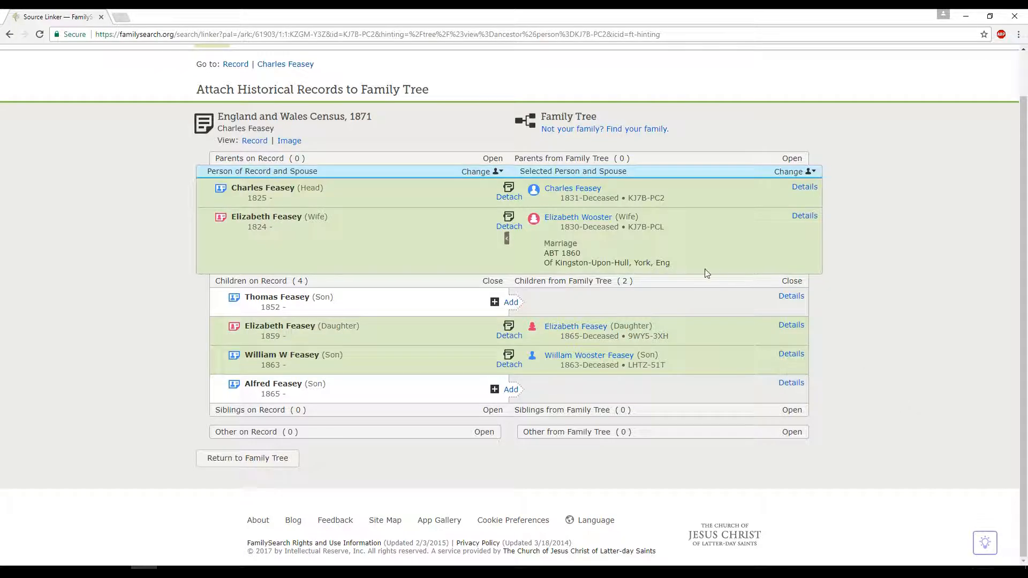
Review the suggested match for the 1852-born son, born 14 May 1851 in Taplow, and select him.
left_click(511, 303)
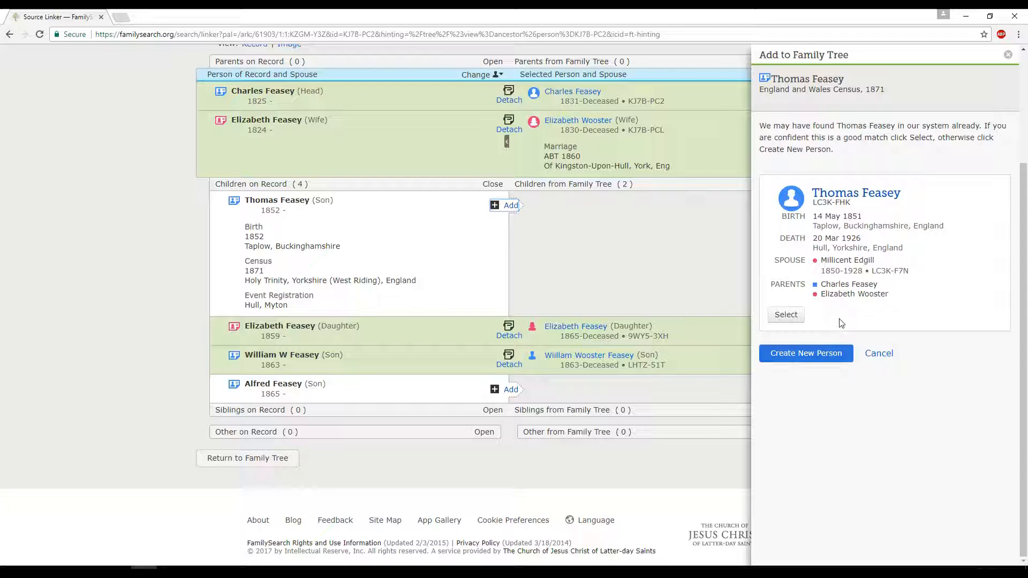
double_click(841, 224)
left_click(860, 236)
left_click_drag(821, 284, 850, 299)
left_click(797, 319)
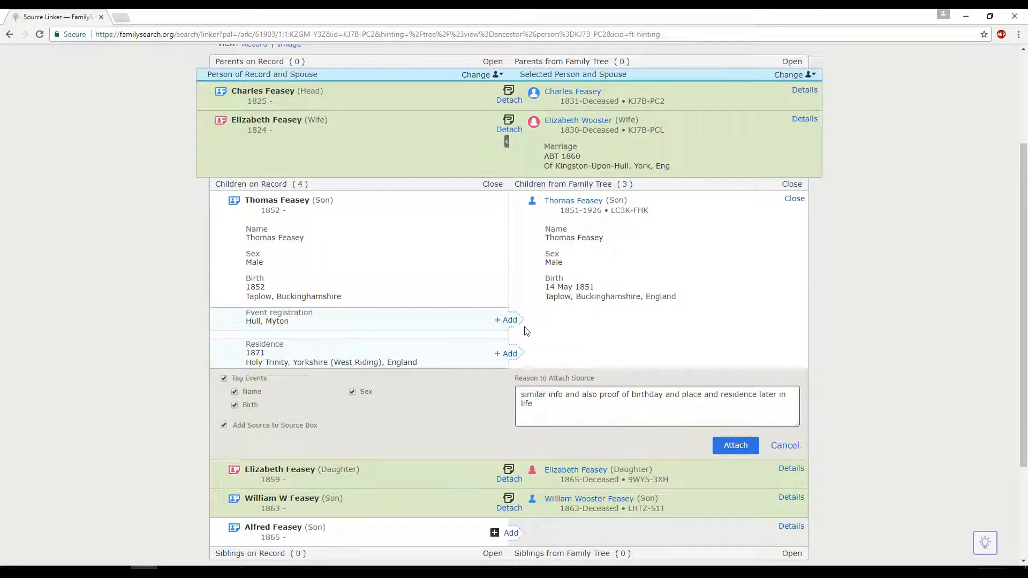
Add the event registration and 1871 residence to the Taplow-born son's tree entry, and attach the census record to him.
left_click(506, 320)
left_click(506, 353)
left_click(734, 446)
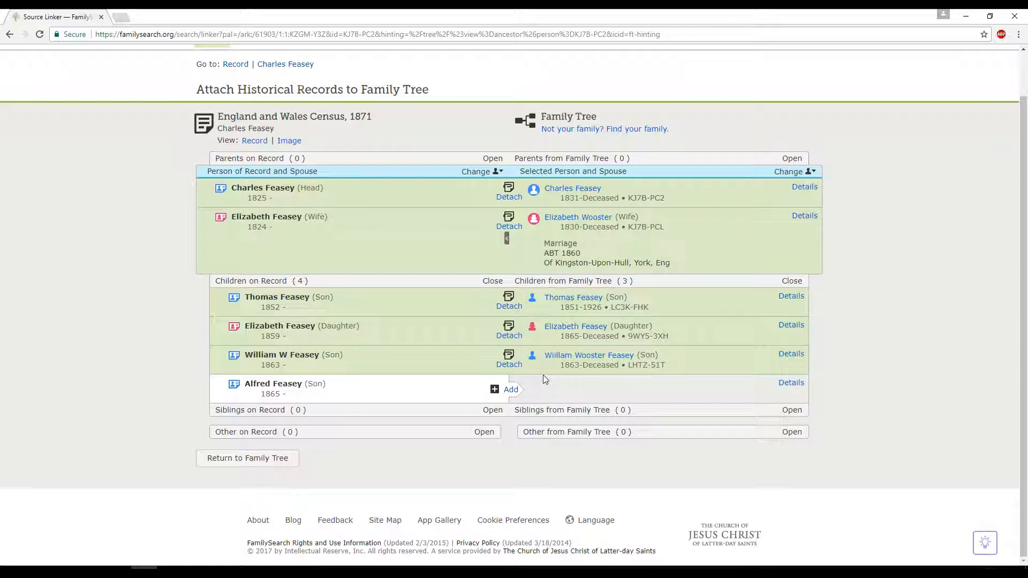
Create a new deceased person in the tree for the 1865-born son from Kingston Upon Hull, linked to both parents.
left_click(508, 389)
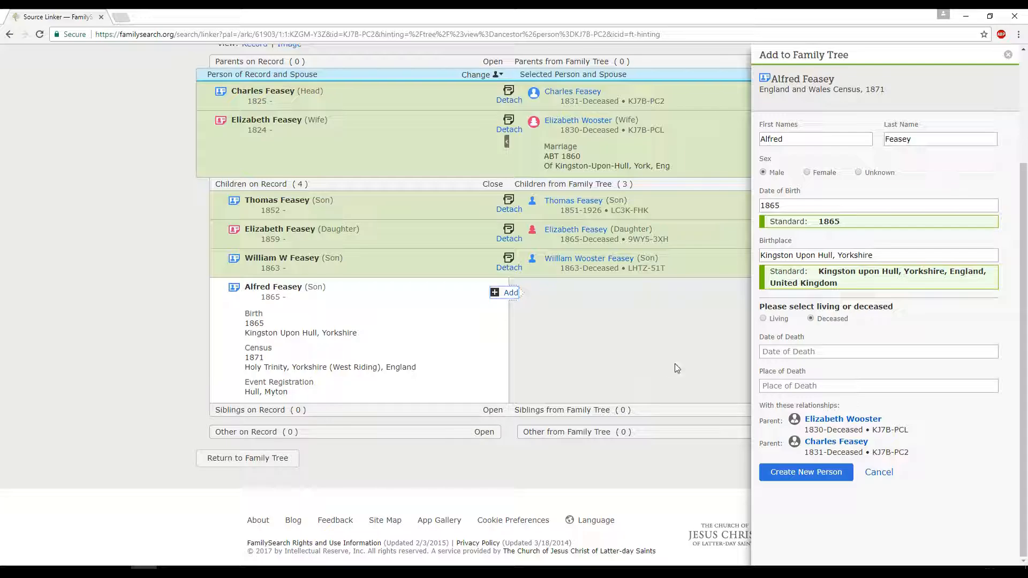
left_click(888, 471)
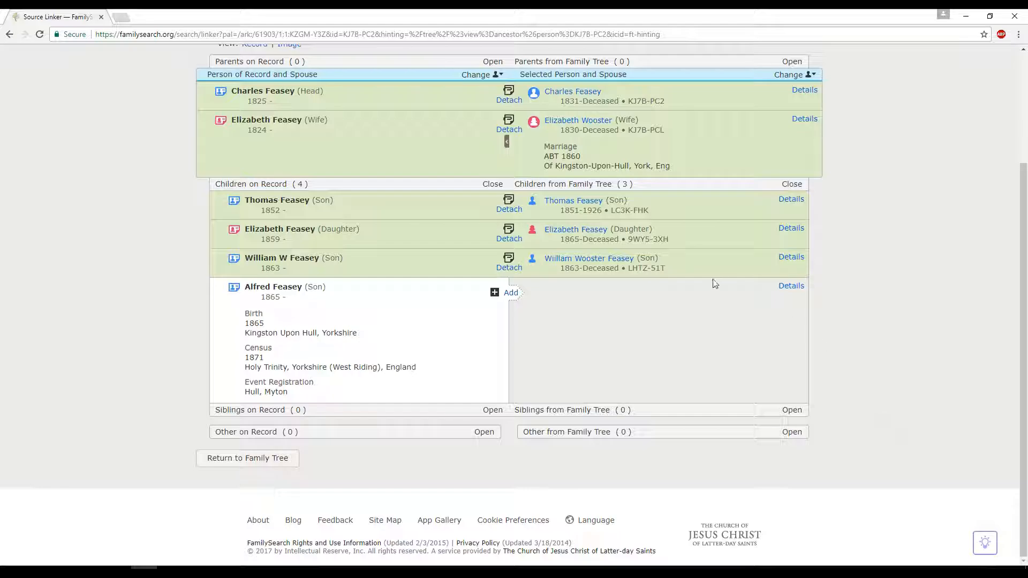
left_click(499, 295)
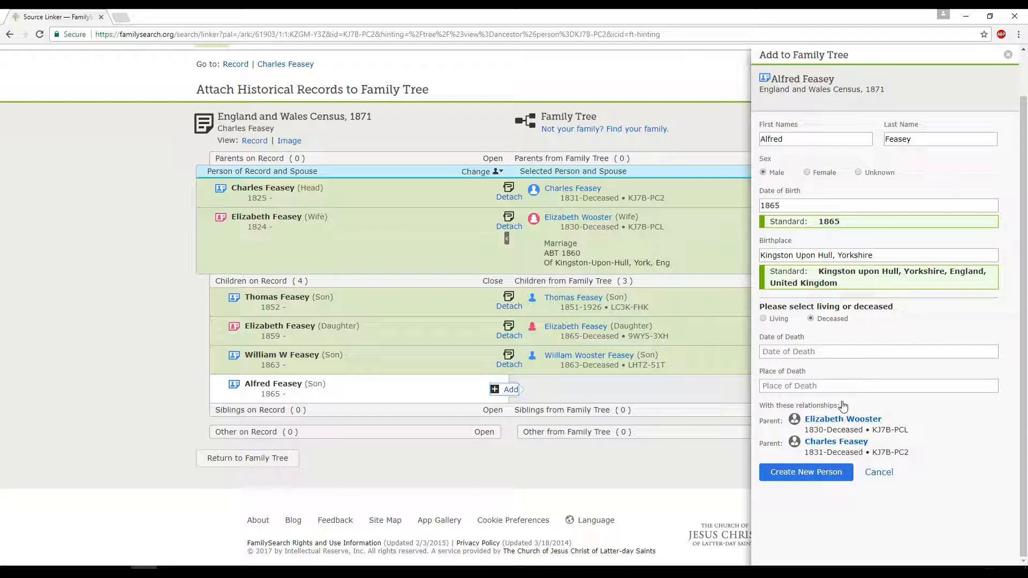
left_click(837, 478)
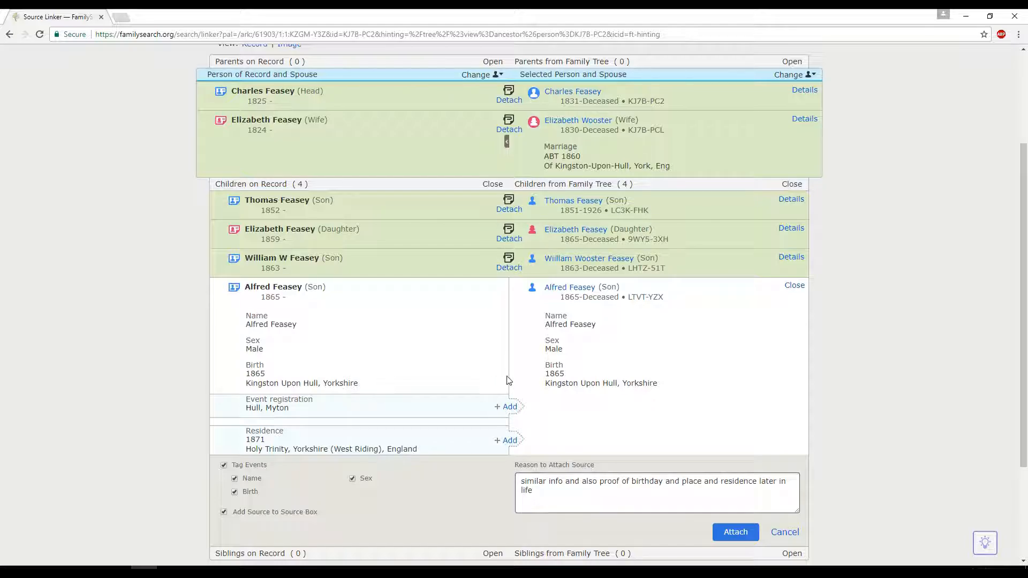
Add the event registration and 1871 residence to the new son's tree entry, and attach the census record to him.
left_click(506, 407)
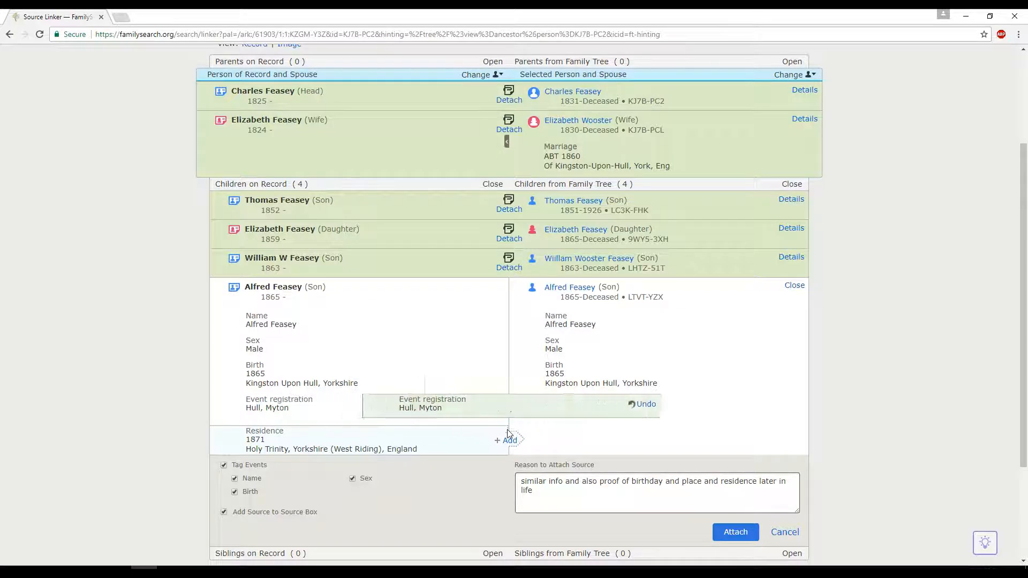
left_click(509, 441)
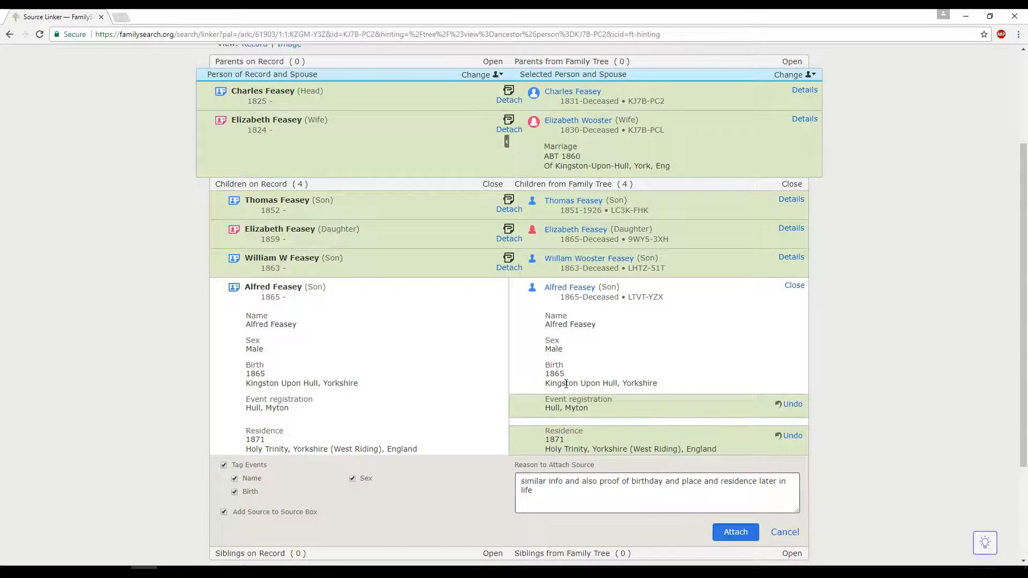
left_click(735, 532)
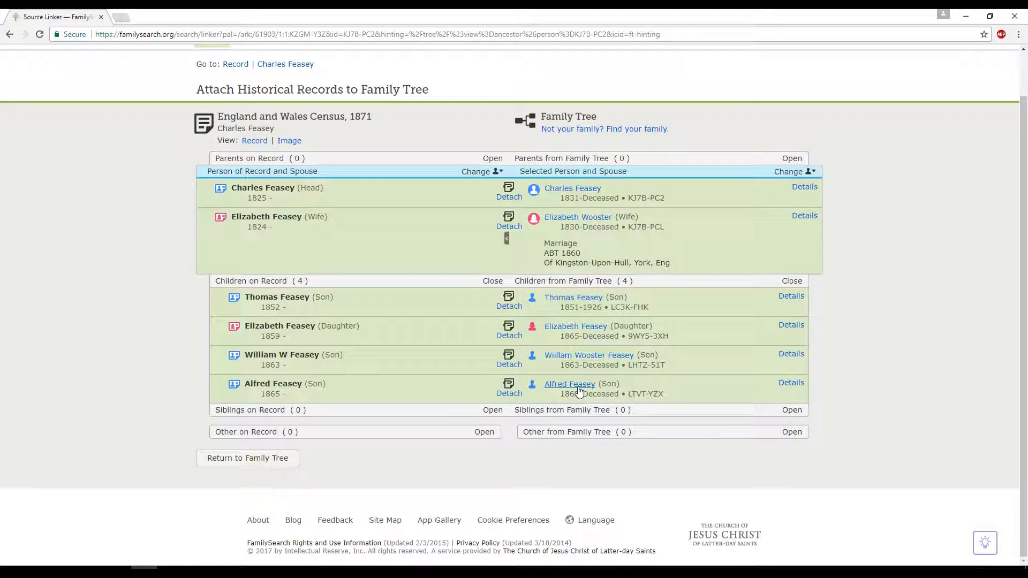
Open the ordinances on the newly created son's person page and start requesting them.
mouse_move(579, 391)
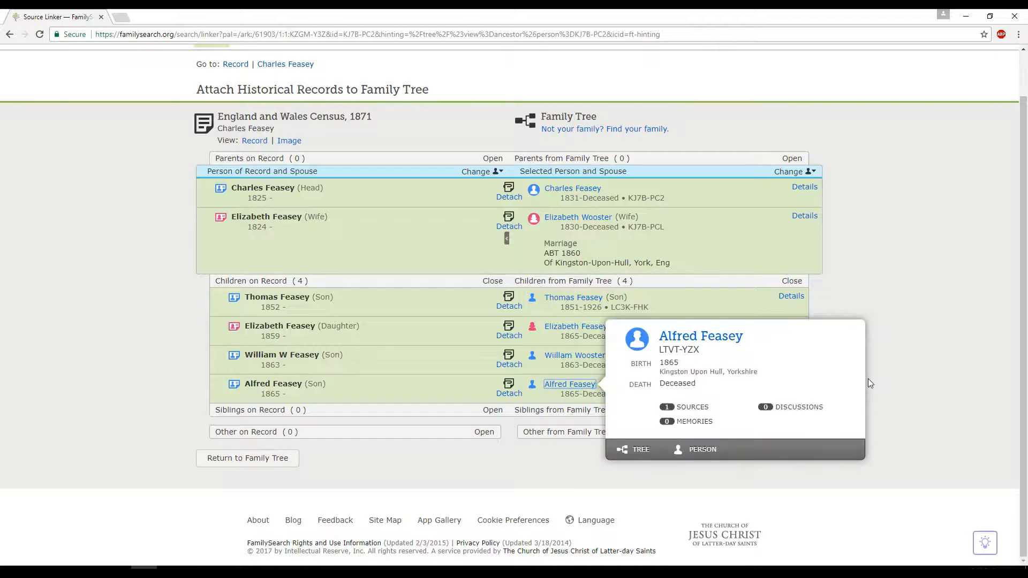
left_click(697, 339)
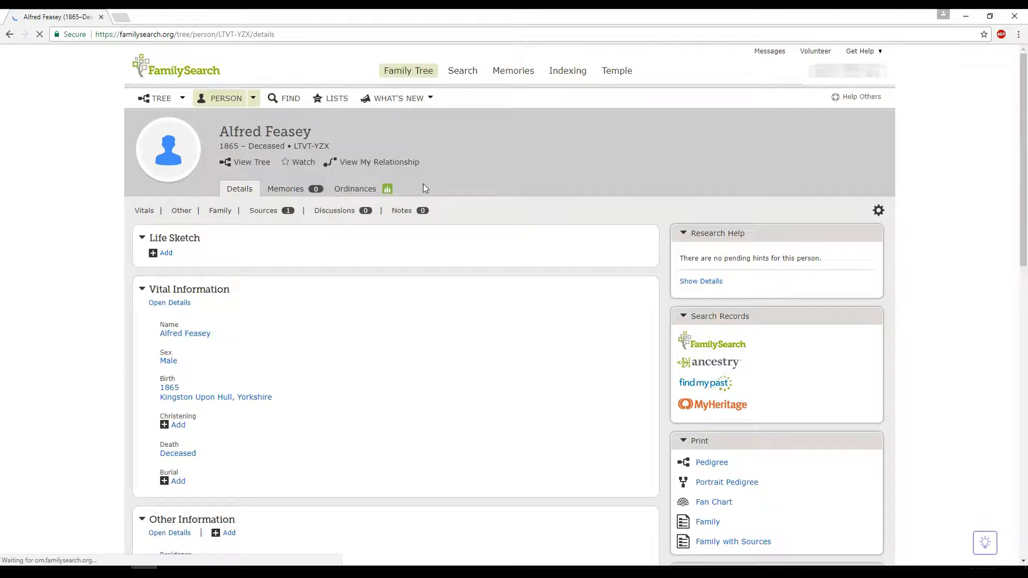
left_click(357, 195)
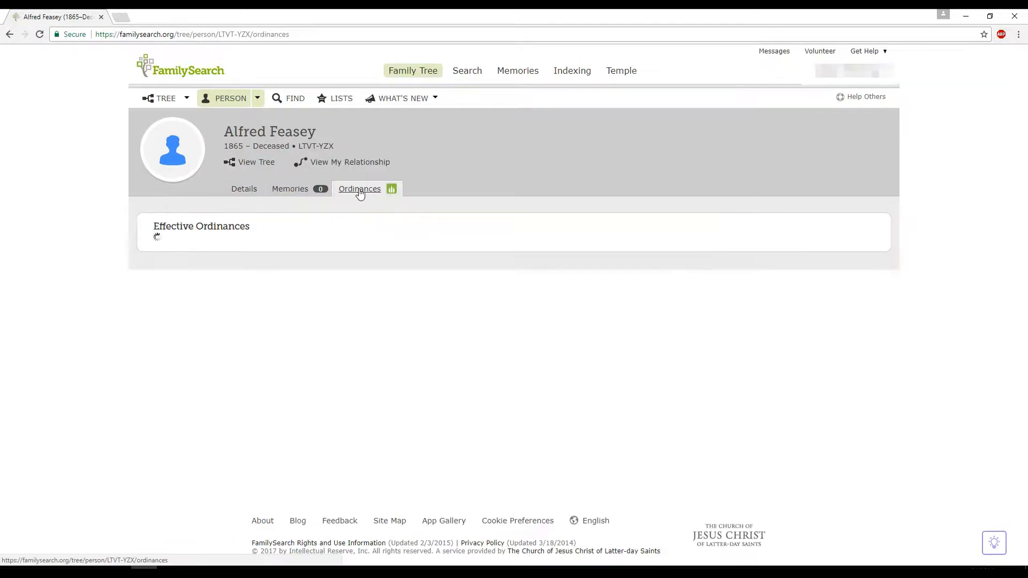
left_click(254, 245)
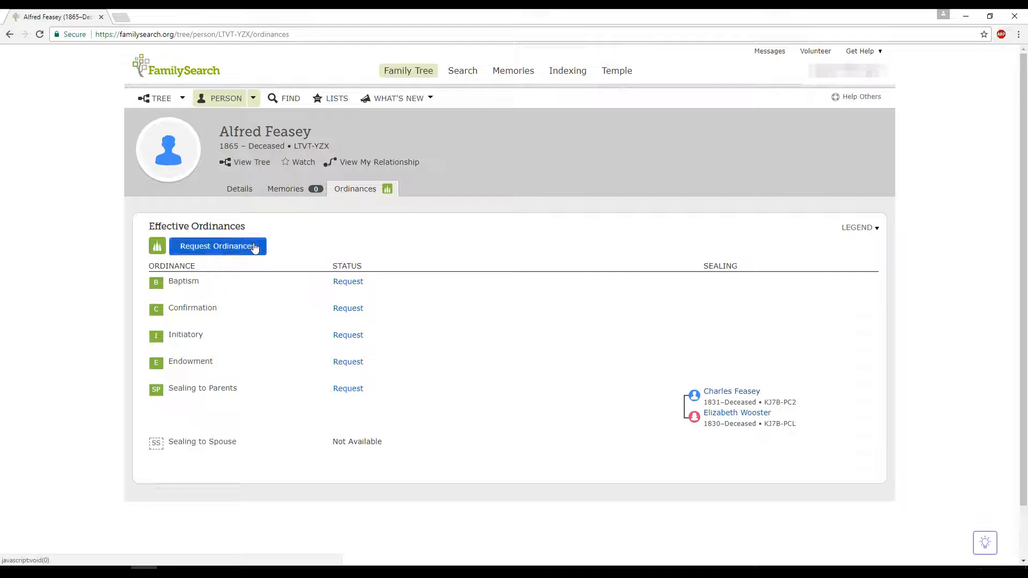